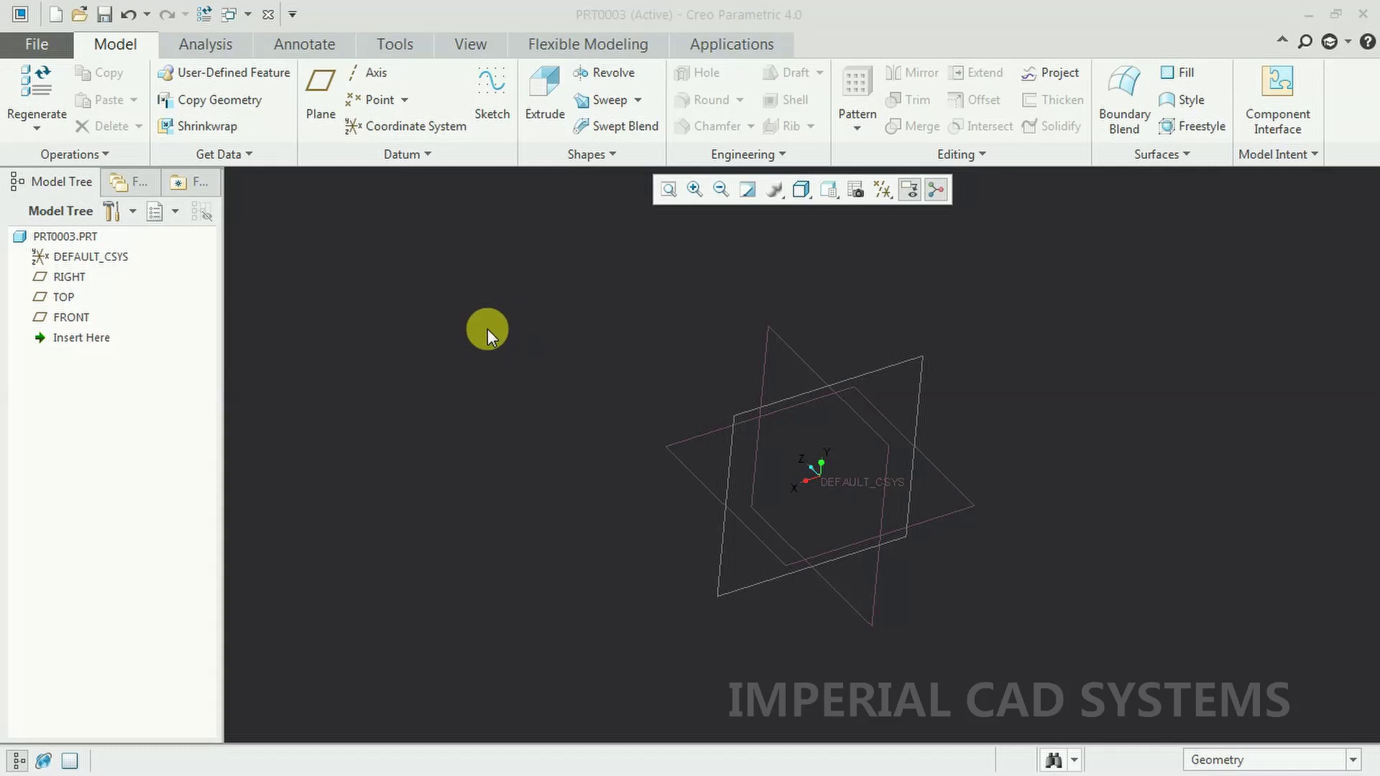
- Orbit around the default datum planes of PRT0003 and start a new sketch
{"action": "middle_click_drag", "start_coordinate": [650, 345], "coordinate": [647, 346]}
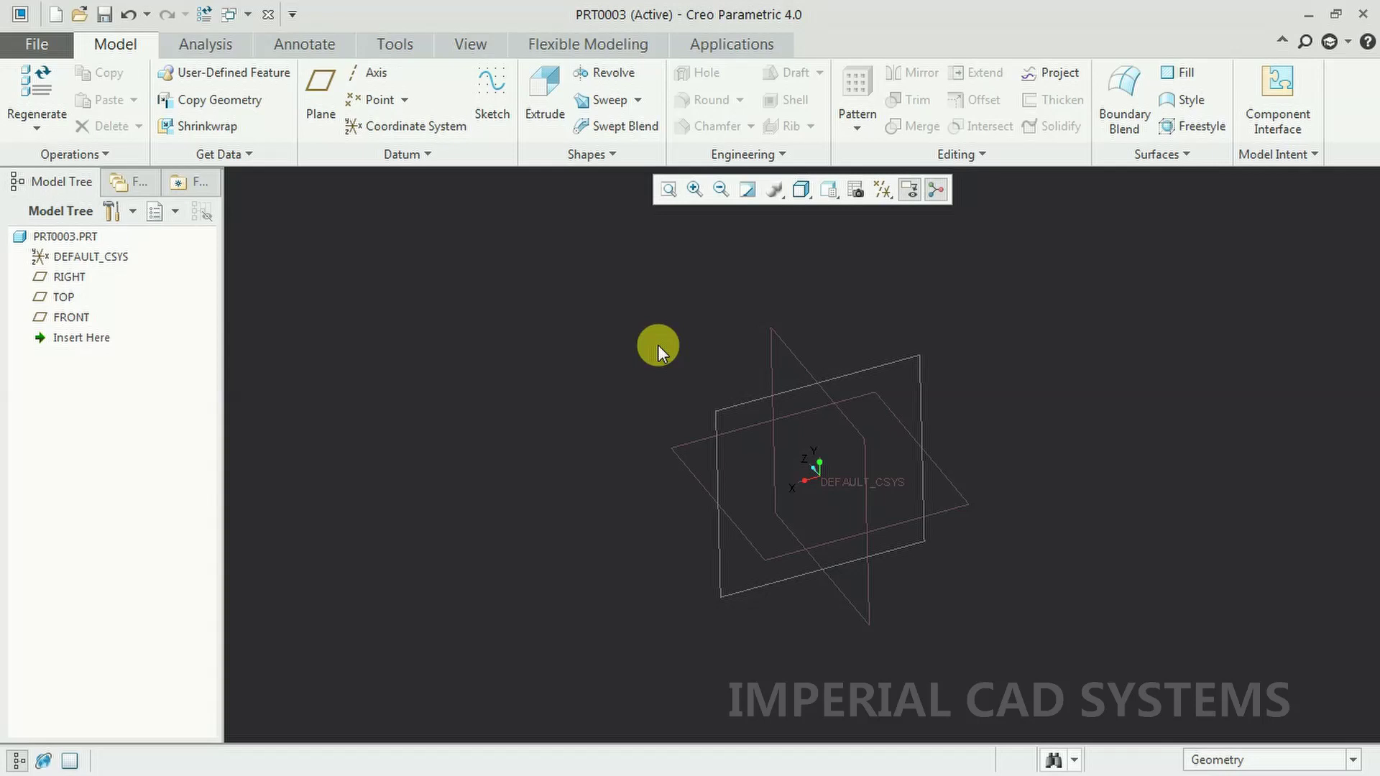
{"action": "left_click", "coordinate": [498, 98]}
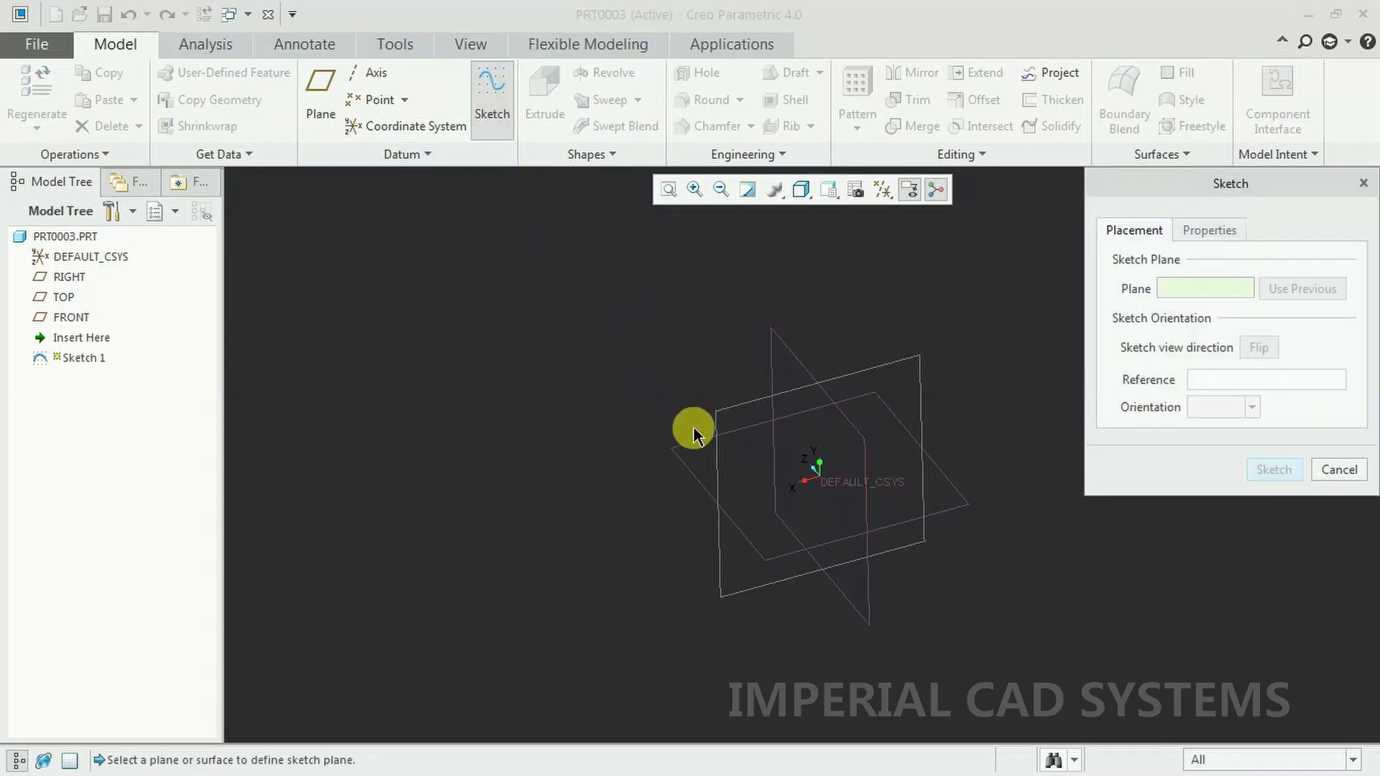
- Place the sketch on the RIGHT datum plane and enter the sketcher with the Rectangle tool
{"action": "left_click", "coordinate": [693, 431]}
{"action": "left_click", "coordinate": [1259, 471]}
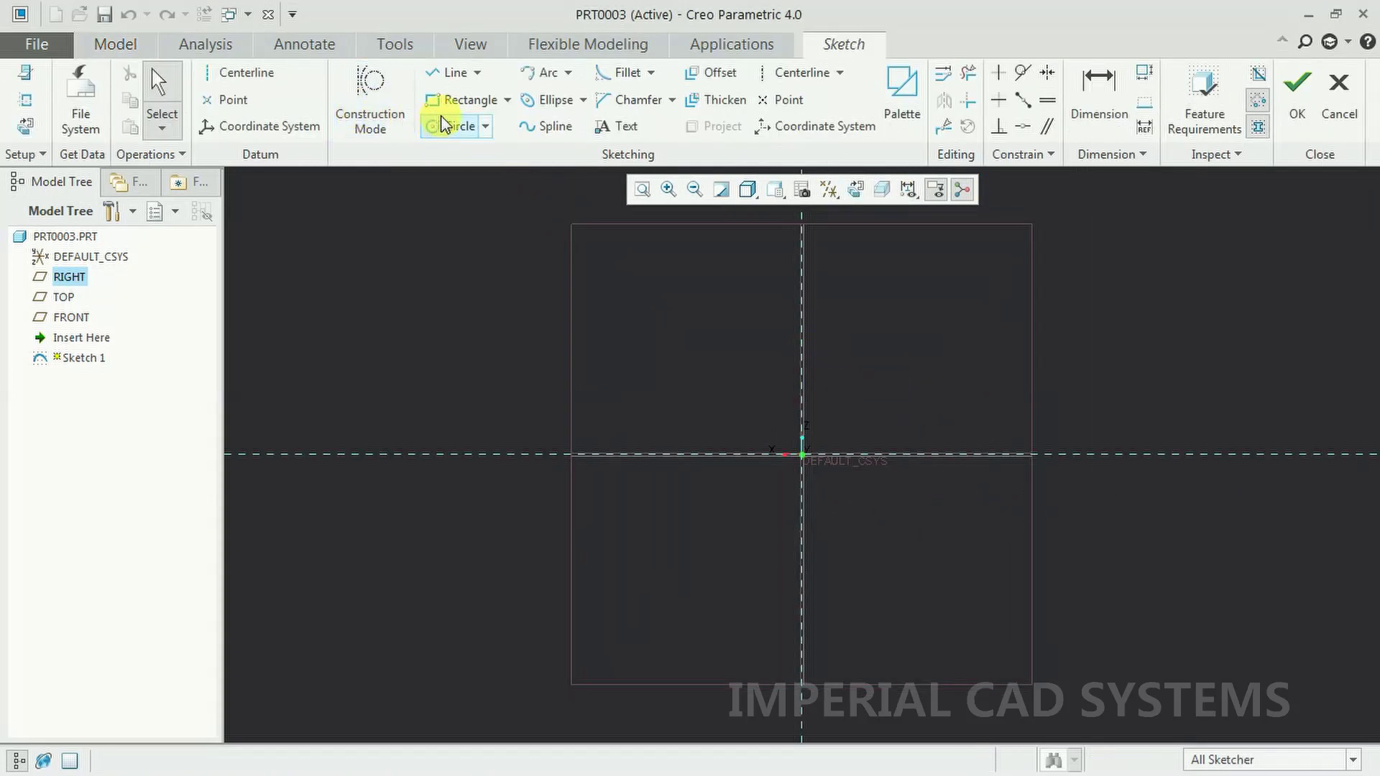
{"action": "left_click", "coordinate": [441, 107]}
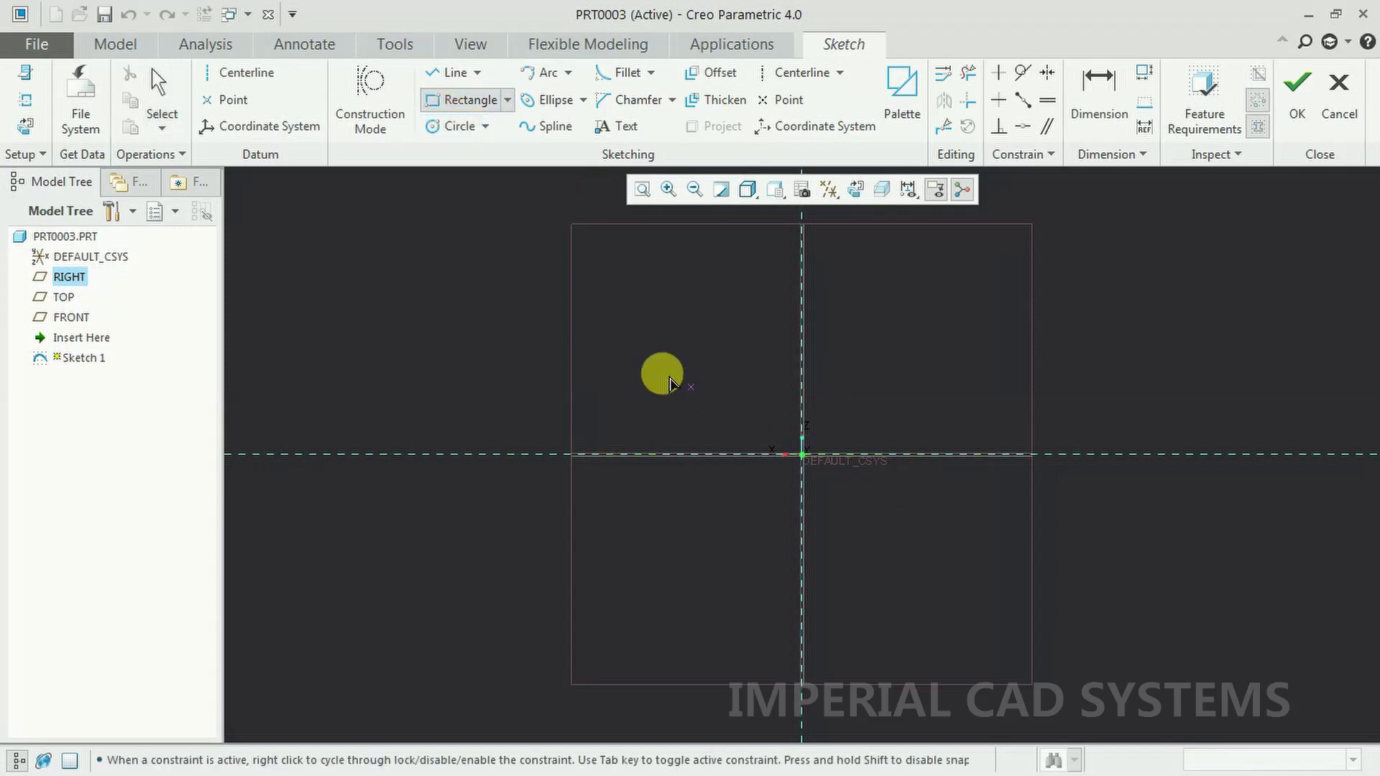
- Draw a 534.316 × 353.608 rectangle around the origin and a small rectangle to its right
{"action": "left_click", "coordinate": [587, 304]}
{"action": "left_click", "coordinate": [1070, 623]}
{"action": "left_click", "coordinate": [1163, 539]}
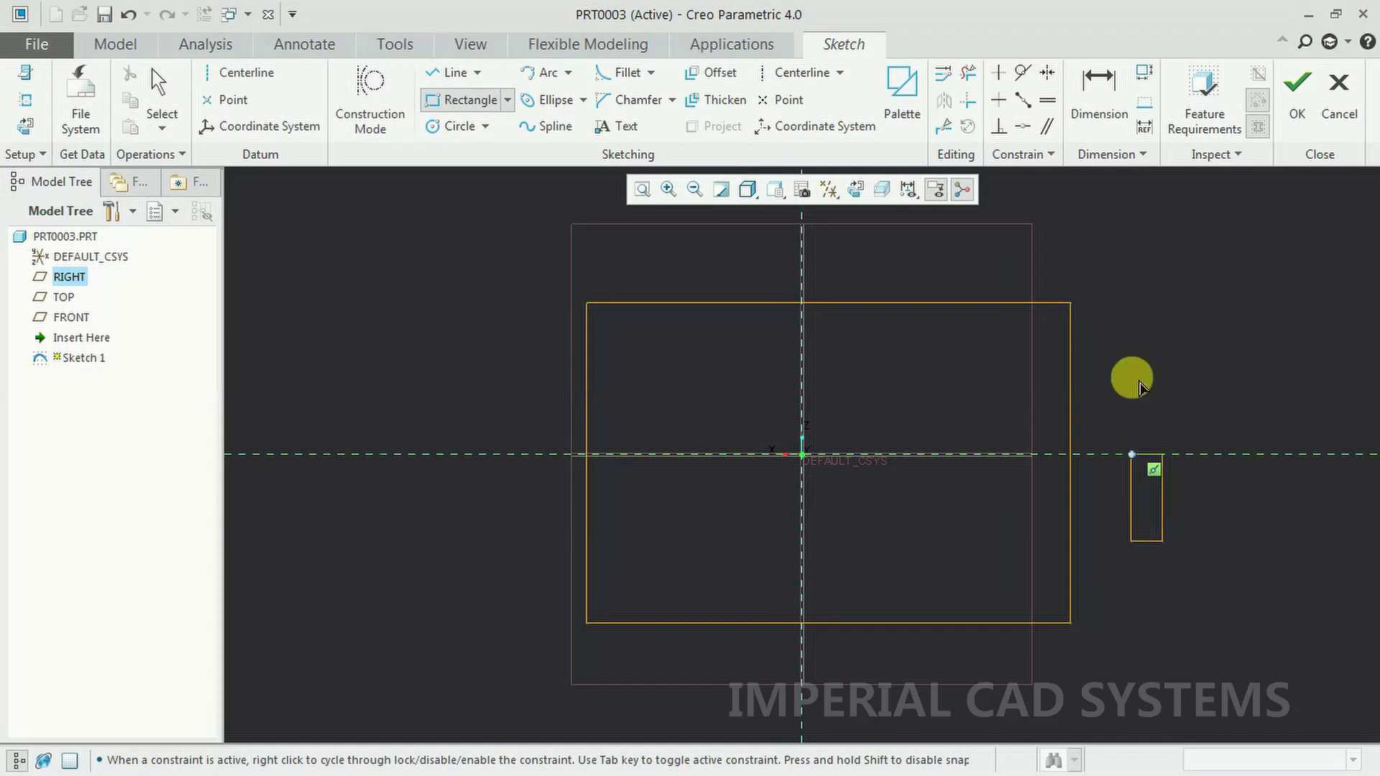
{"action": "left_click", "coordinate": [1182, 557]}
{"action": "middle_click", "coordinate": [1182, 556]}
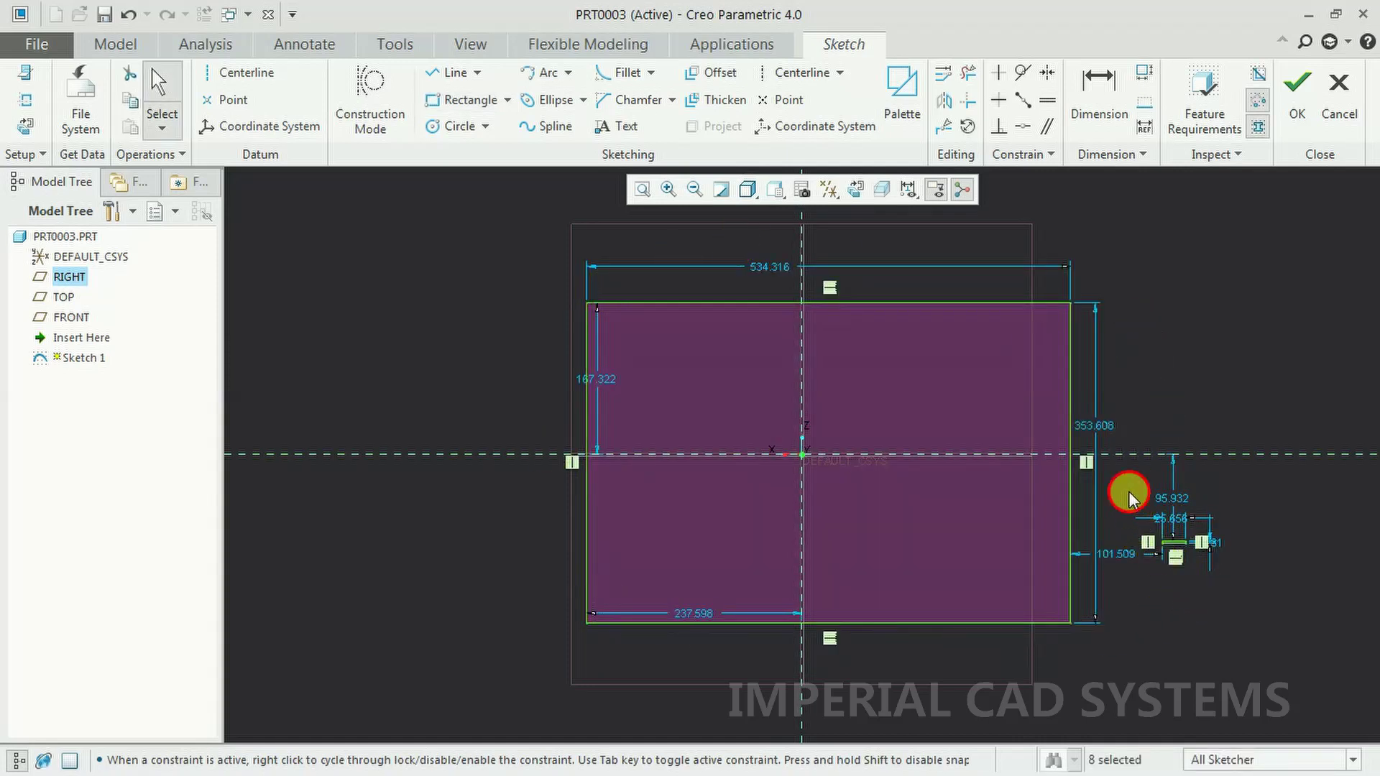
{"action": "left_click", "coordinate": [1233, 575]}
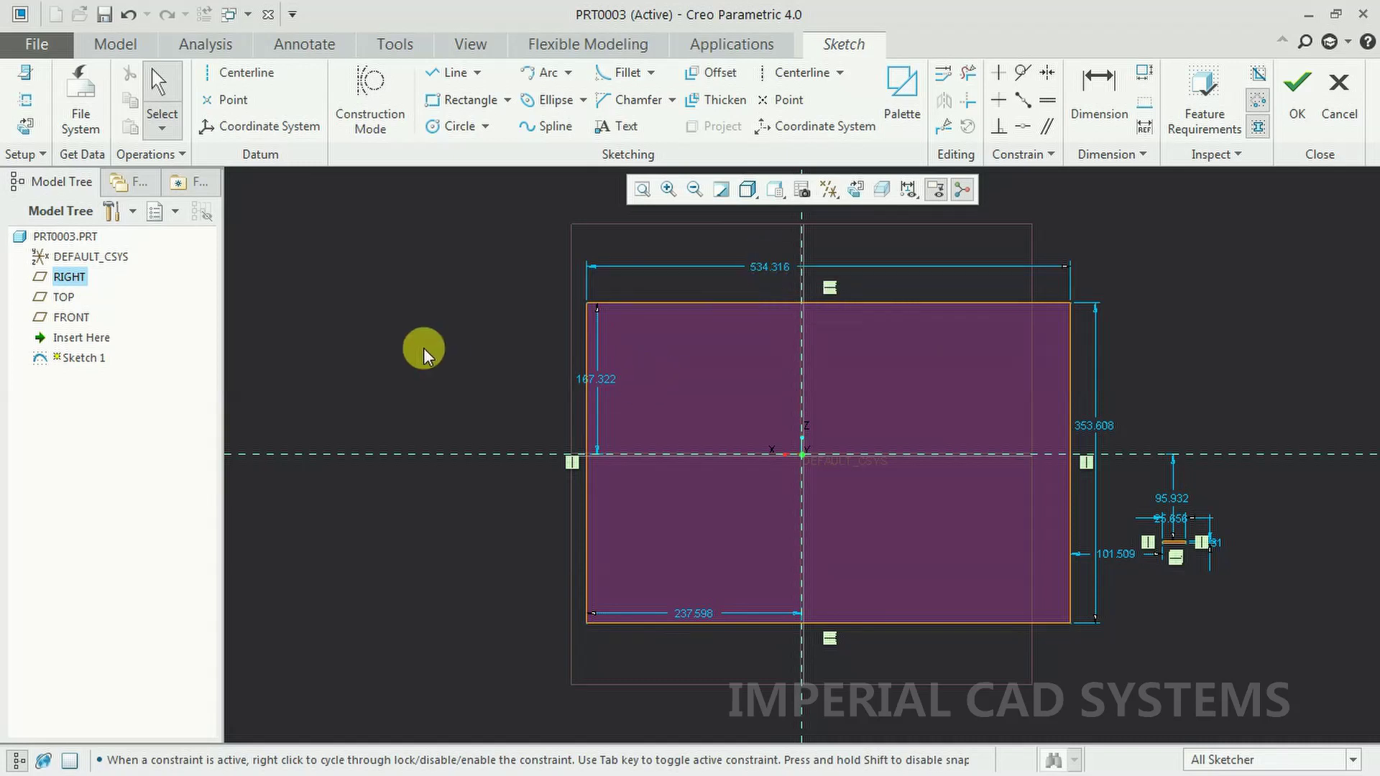
- Drag the rectangle's side edges outward to 691.599 wide and delete the small rectangle
{"action": "left_click_drag", "start_coordinate": [588, 413], "coordinate": [496, 428]}
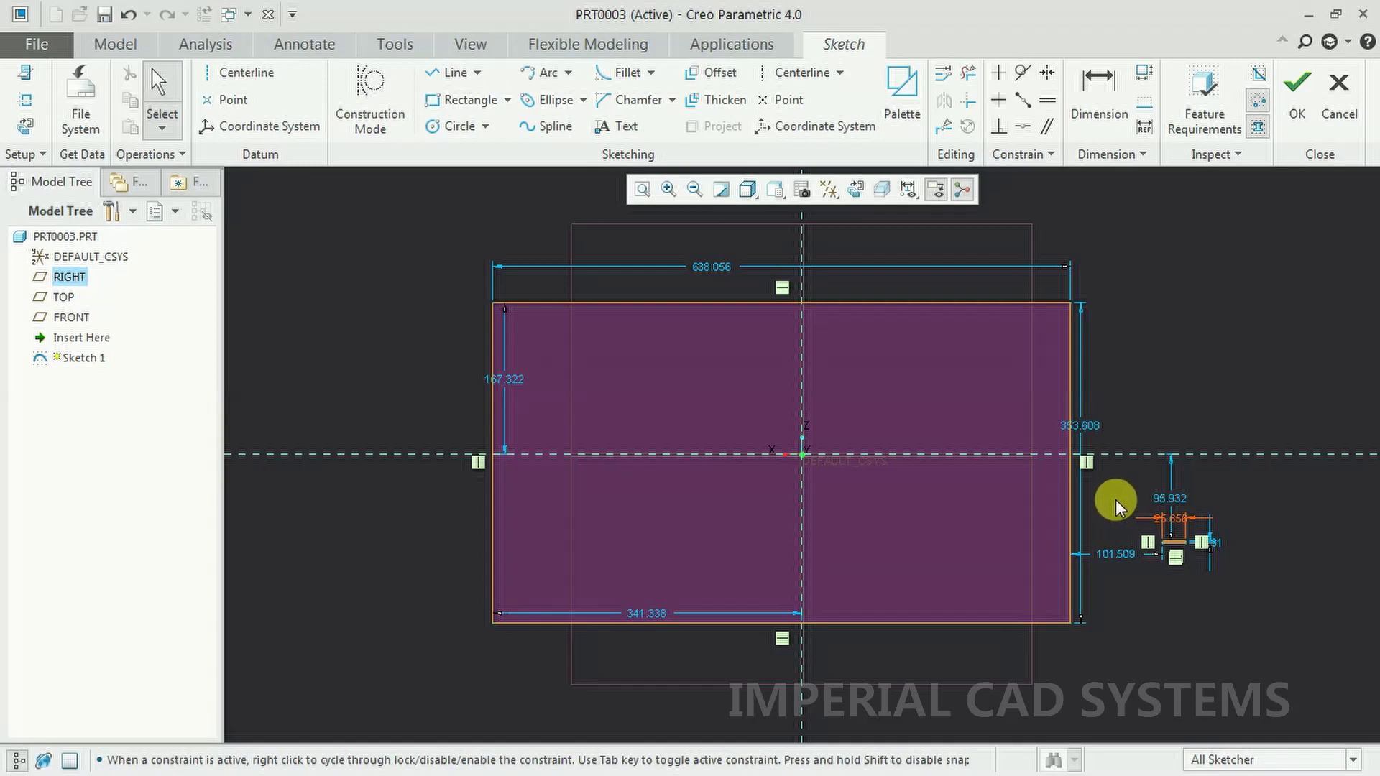
{"action": "left_click", "coordinate": [1073, 373]}
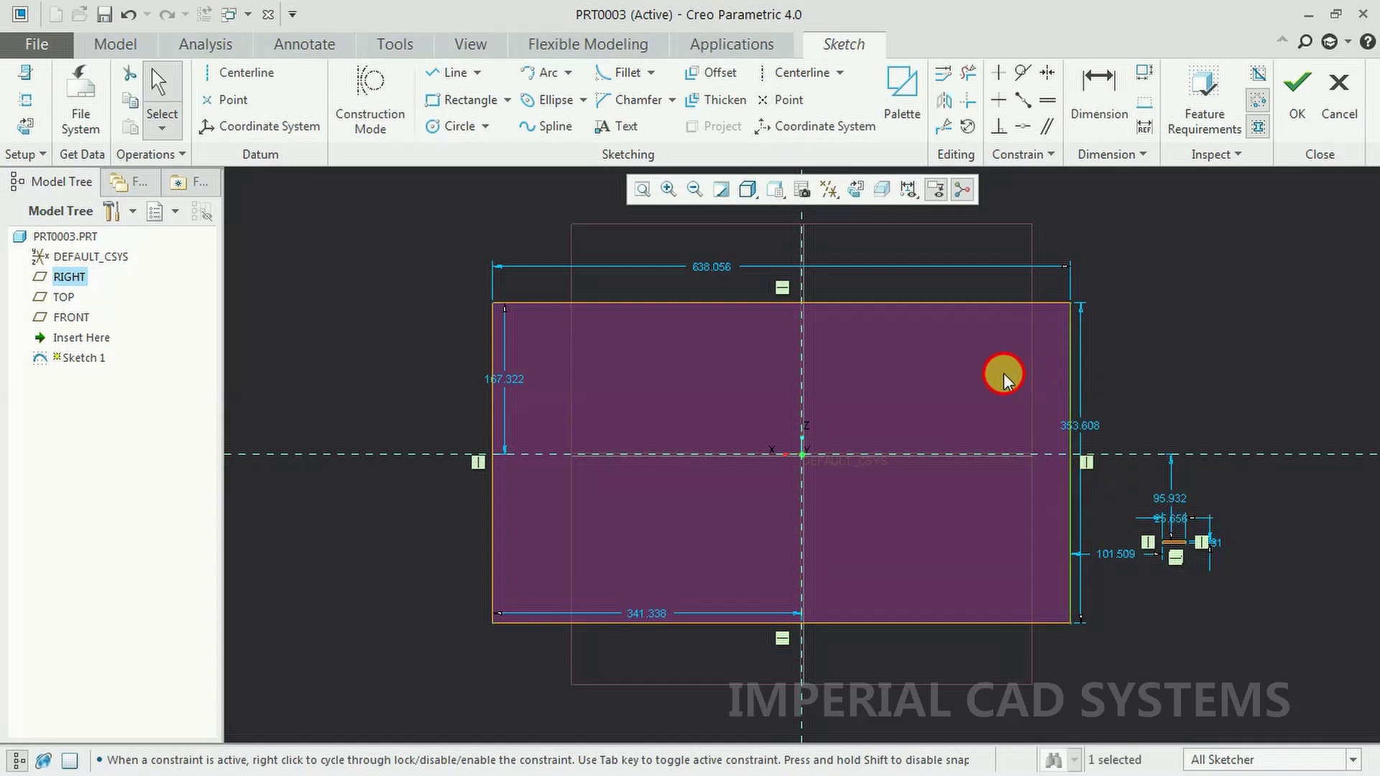
{"action": "left_click", "coordinate": [1071, 390]}
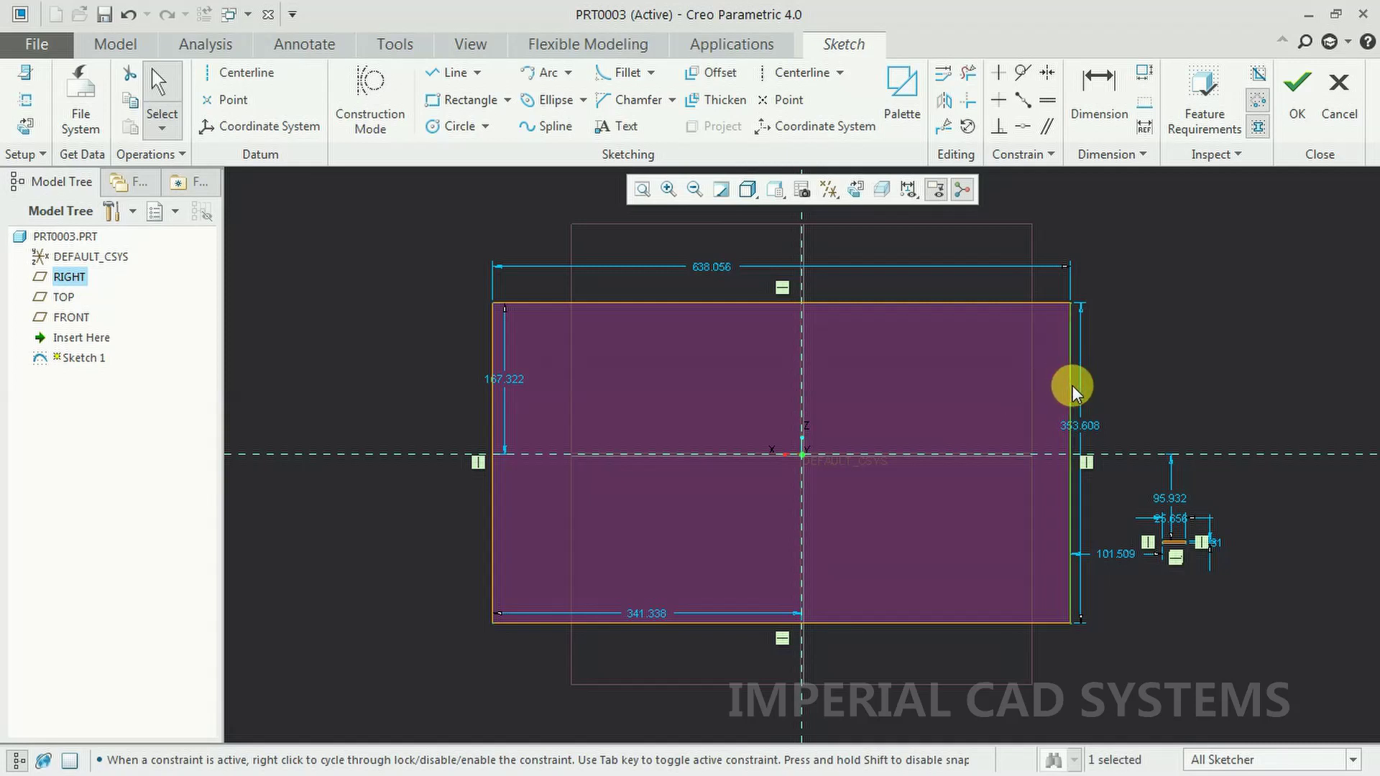
{"action": "left_click", "coordinate": [1073, 385]}
{"action": "left_click_drag", "start_coordinate": [1072, 389], "coordinate": [1120, 374]}
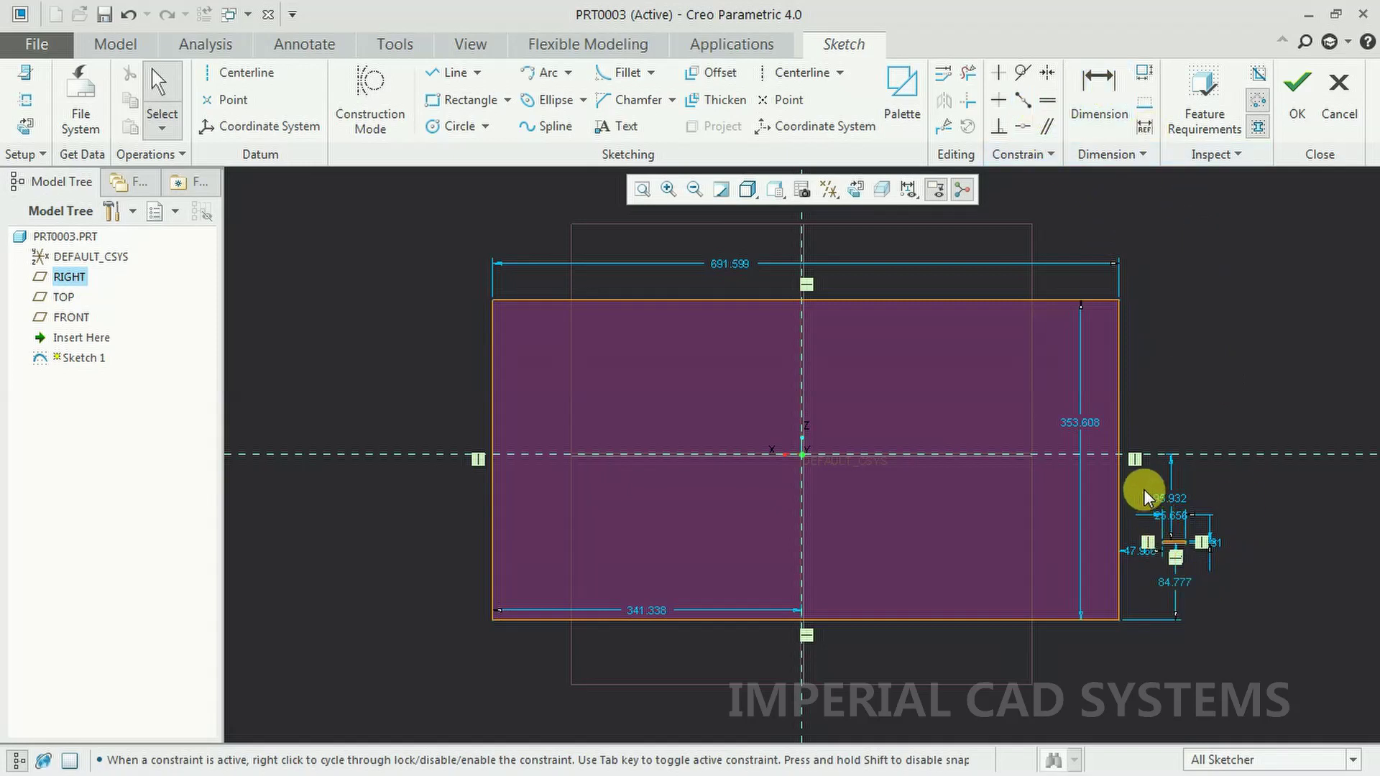
{"action": "mouse_move", "coordinate": [1185, 555]}
{"action": "left_mouse_down"}
{"action": "mouse_move", "coordinate": [1263, 607]}
{"action": "mouse_move", "coordinate": [1273, 636]}
{"action": "left_mouse_up"}
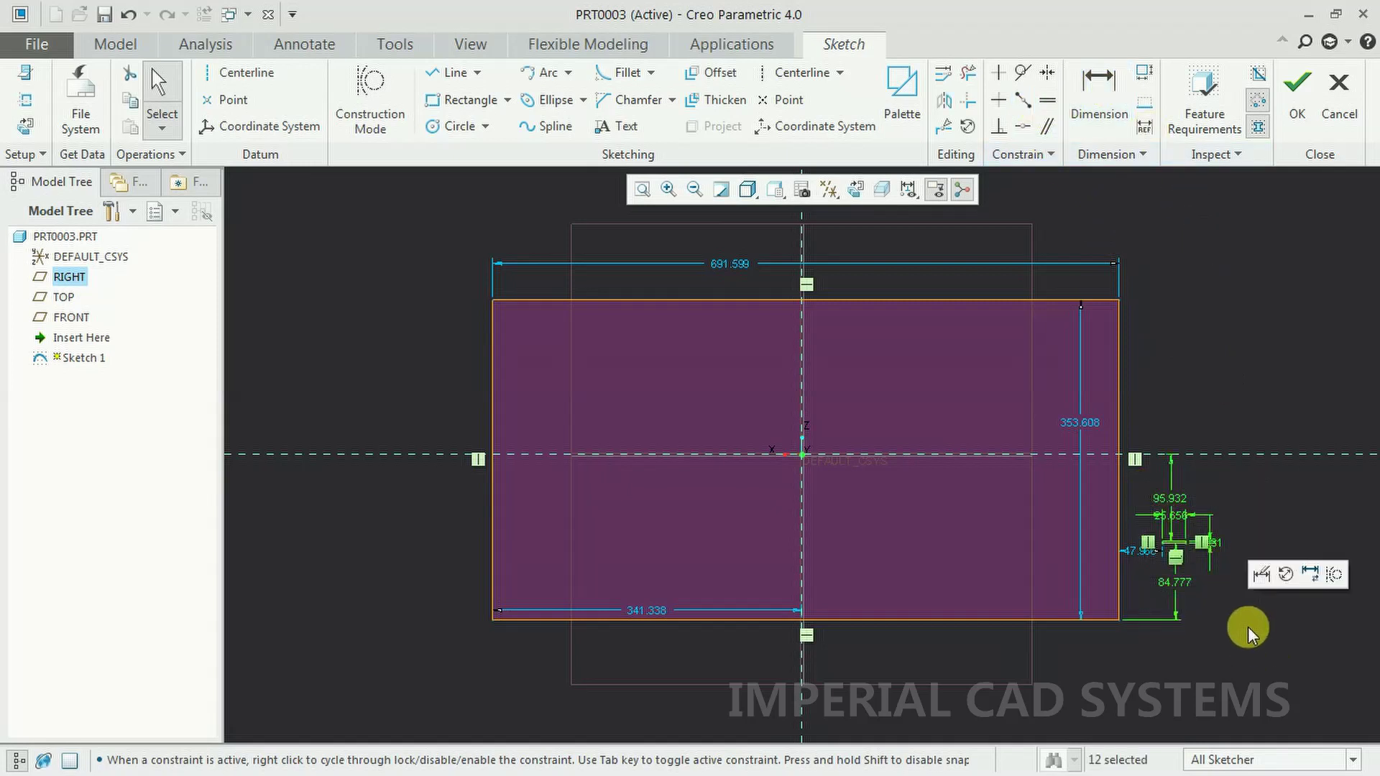
{"action": "key", "text": "Delete"}
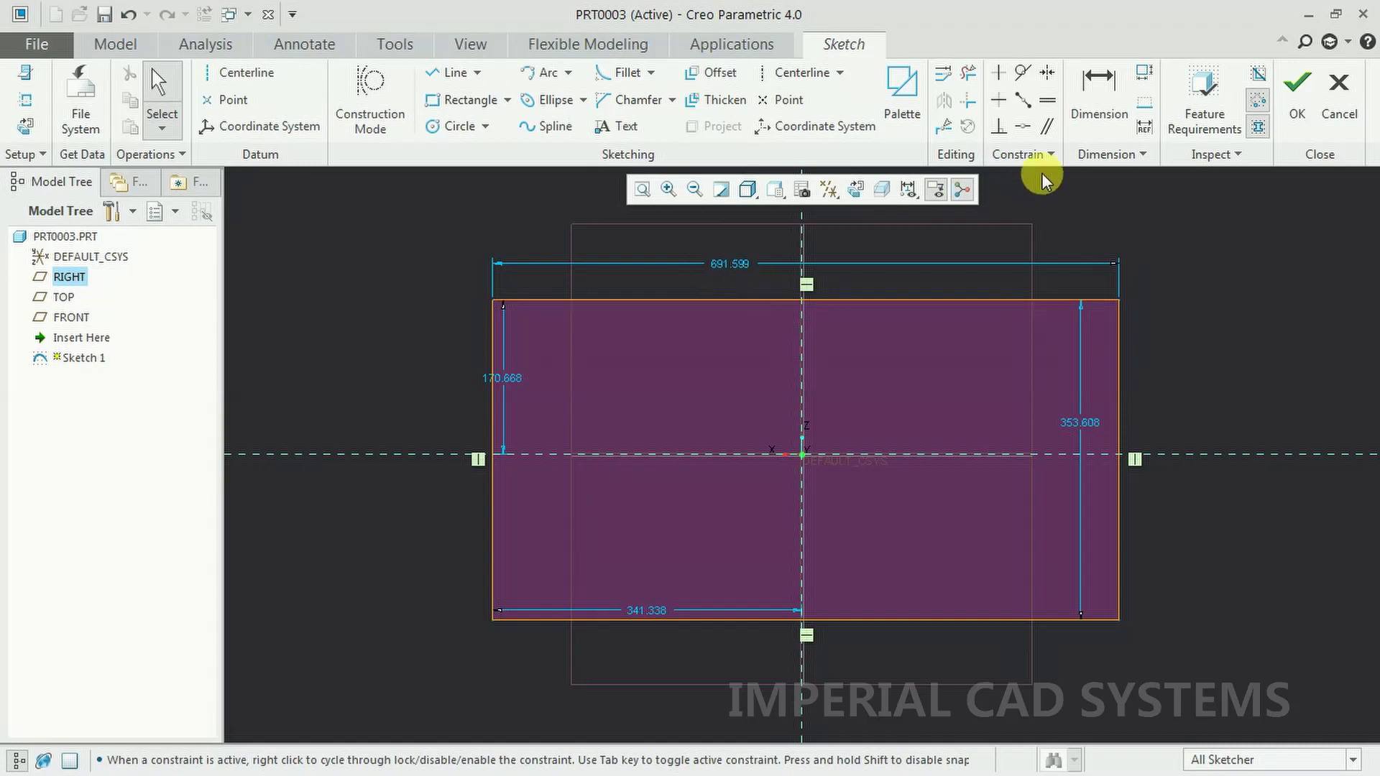
- Dimension the rectangle's top edge to 500 and its right edge to 300
{"action": "left_click", "coordinate": [1099, 85]}
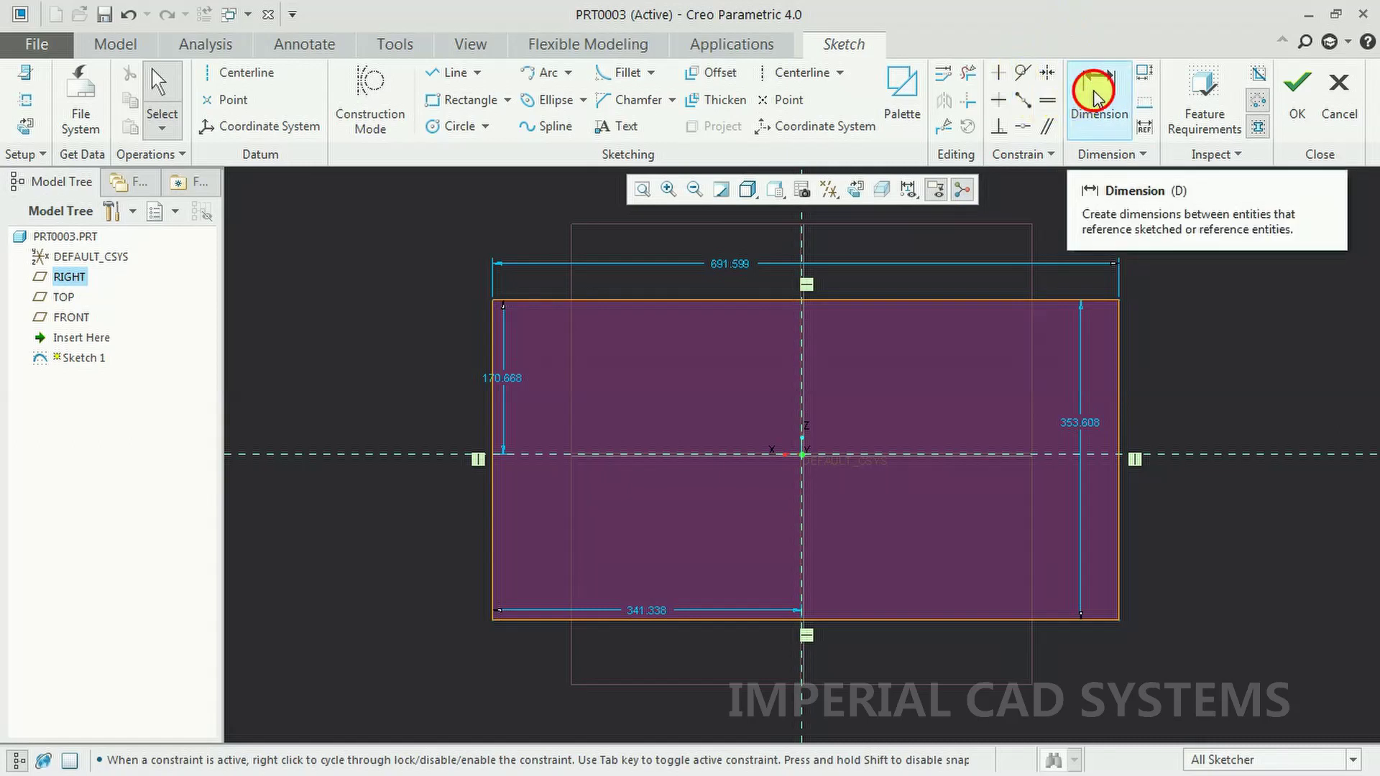
{"action": "left_click", "coordinate": [889, 302]}
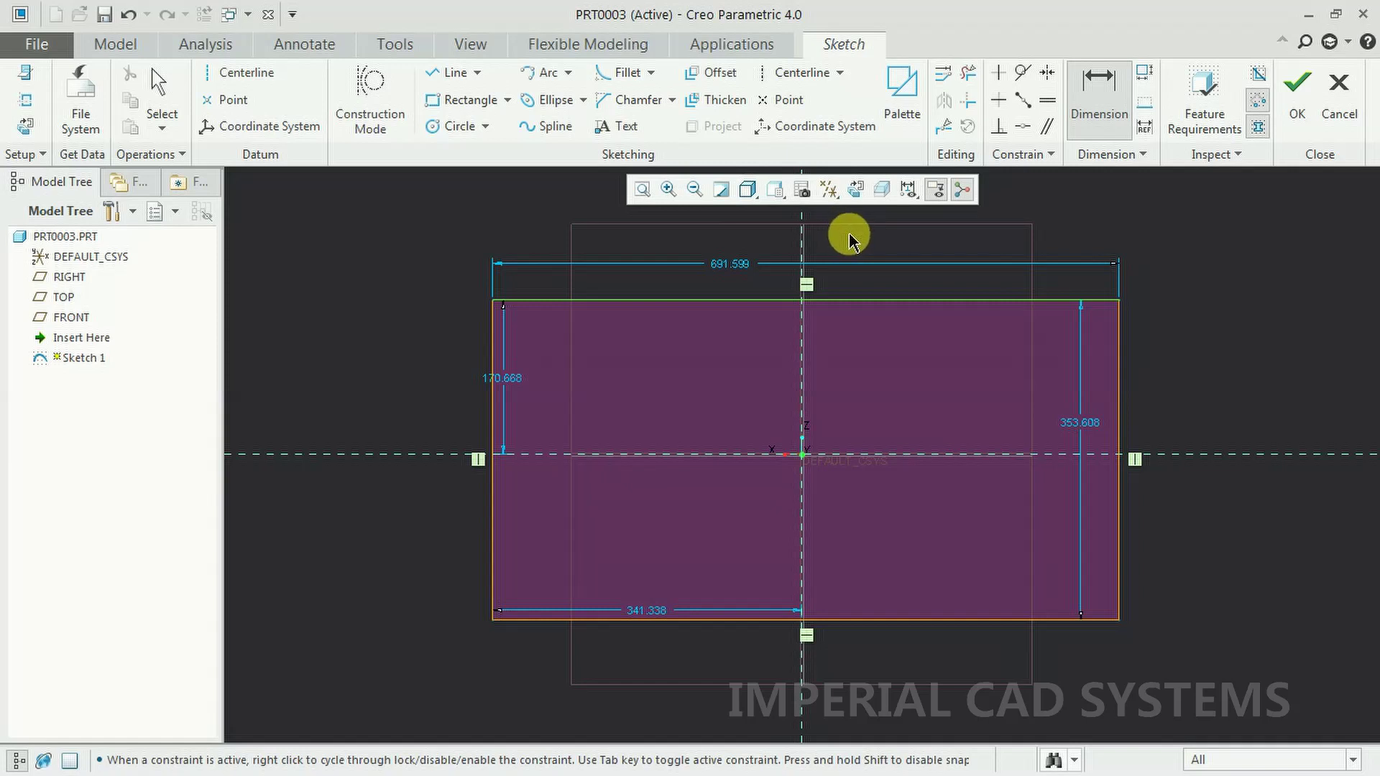
{"action": "middle_click", "coordinate": [850, 231]}
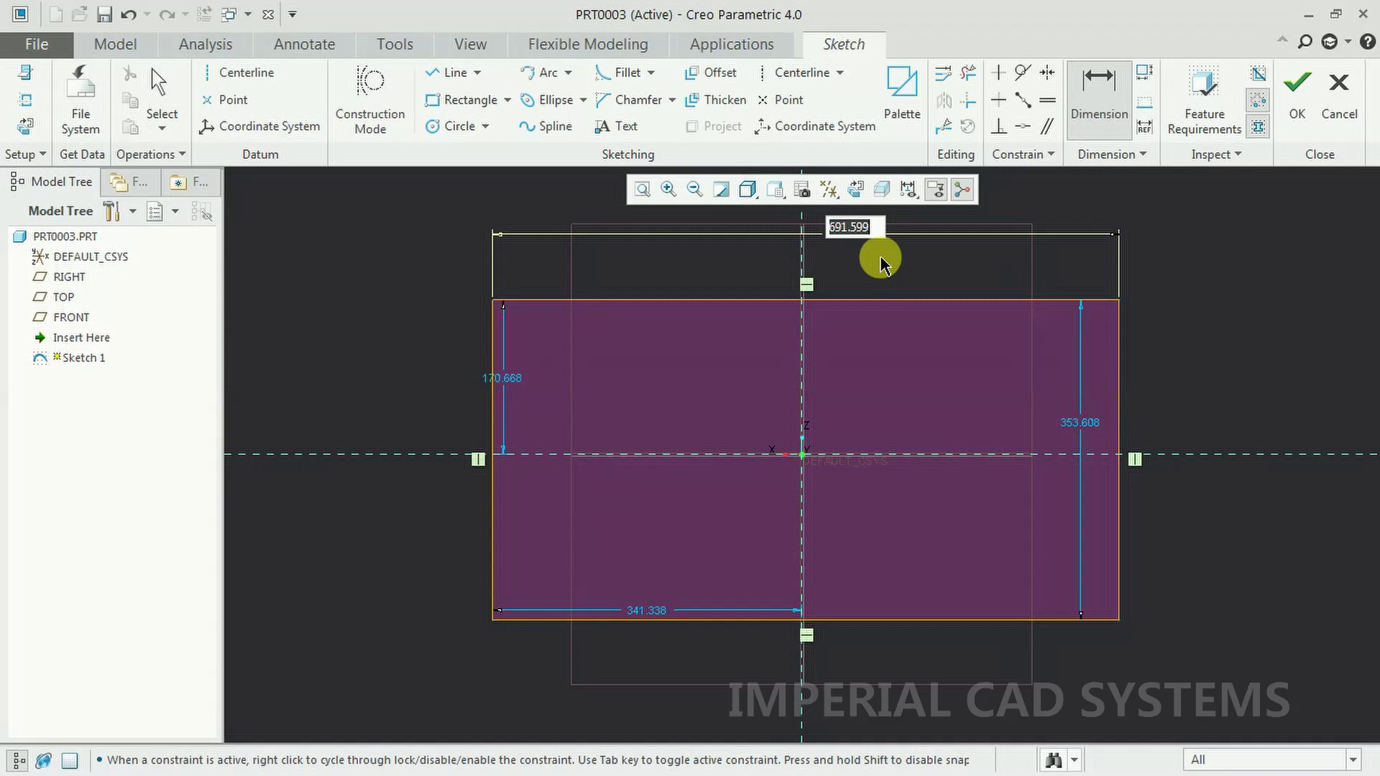
{"action": "type", "text": "500"}
{"action": "key", "text": "Return"}
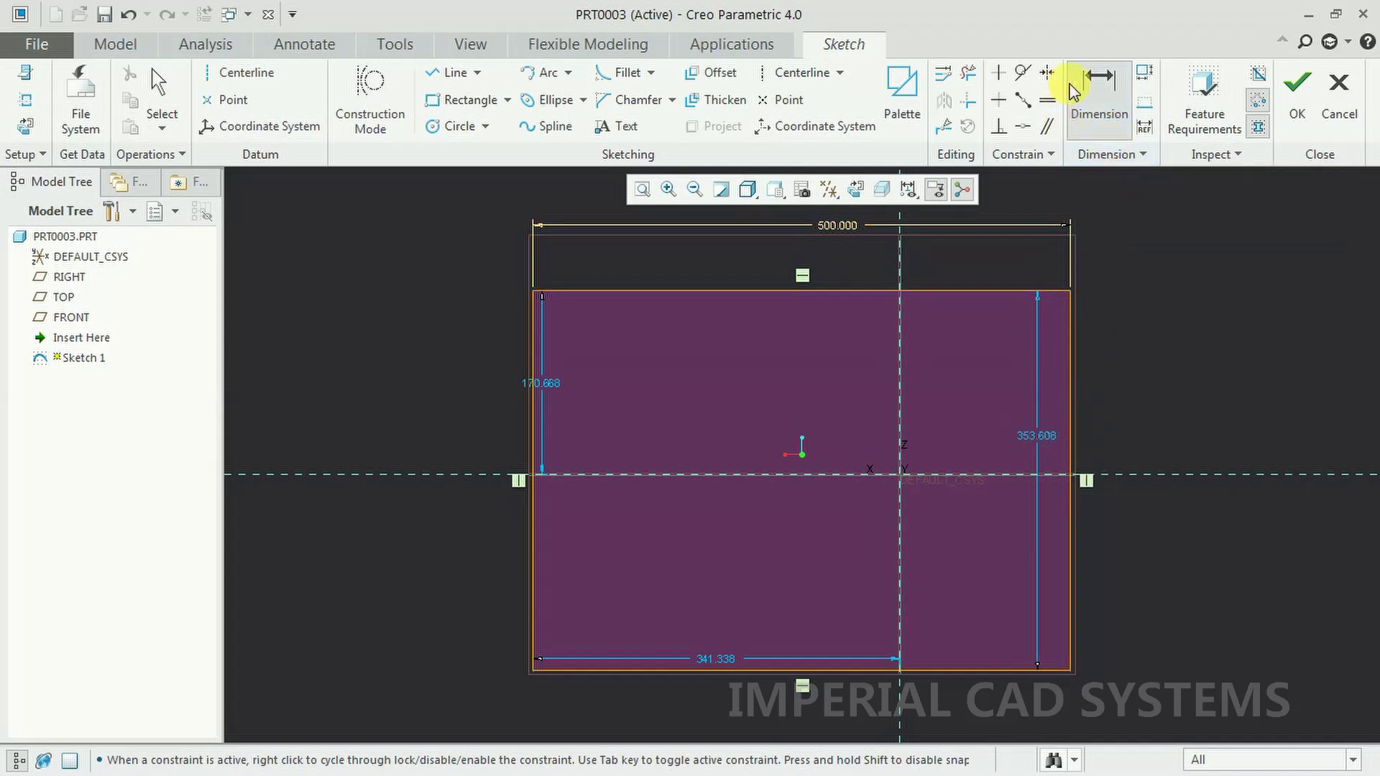
{"action": "left_click", "coordinate": [1072, 398]}
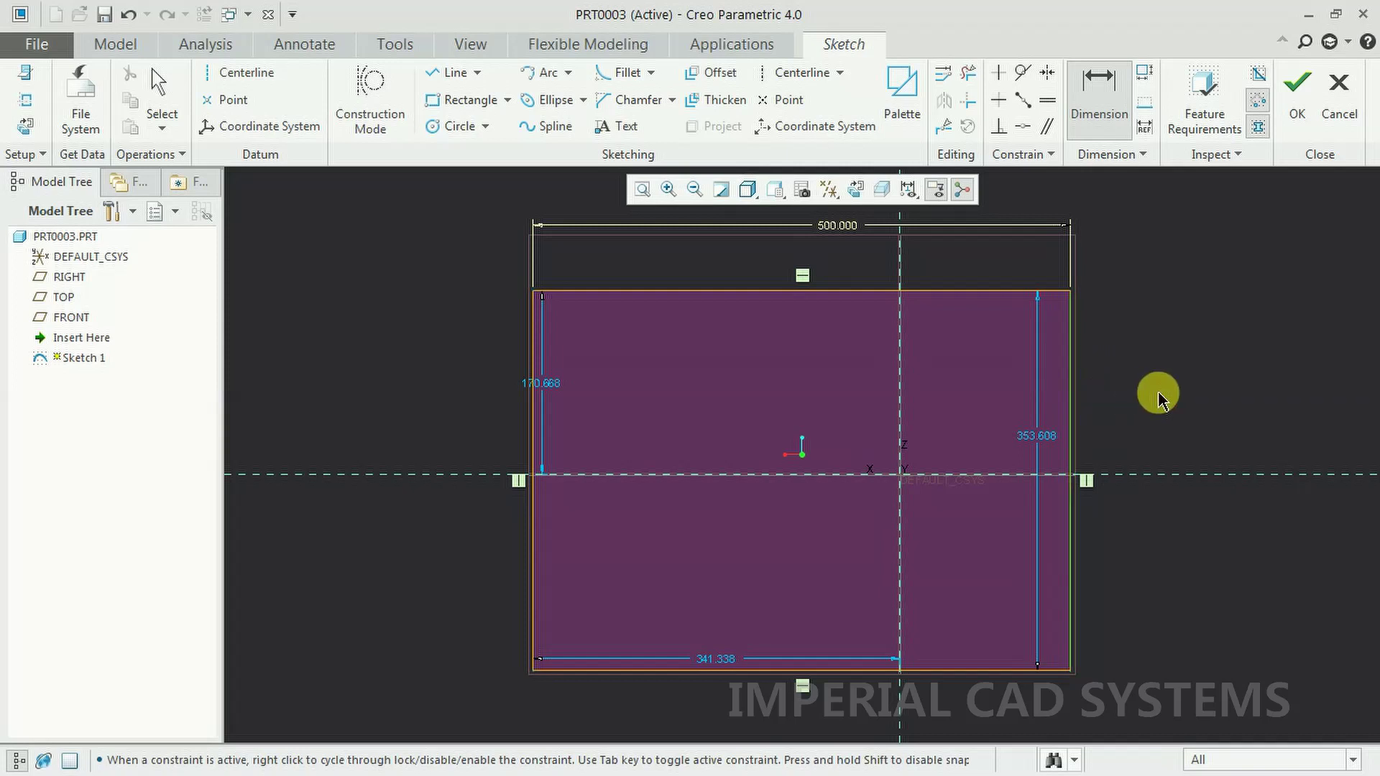
{"action": "middle_click", "coordinate": [1135, 419]}
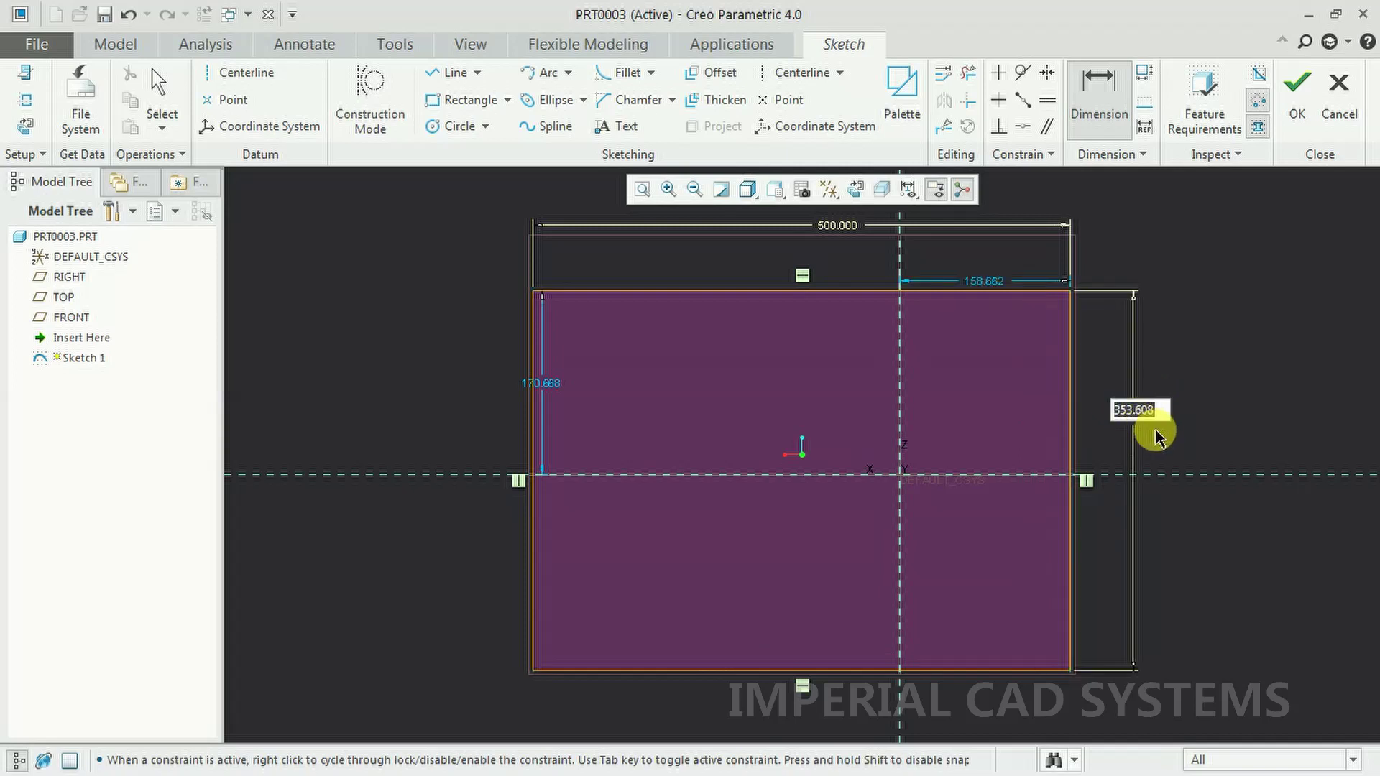
{"action": "type", "text": "300"}
{"action": "key", "text": "Return"}
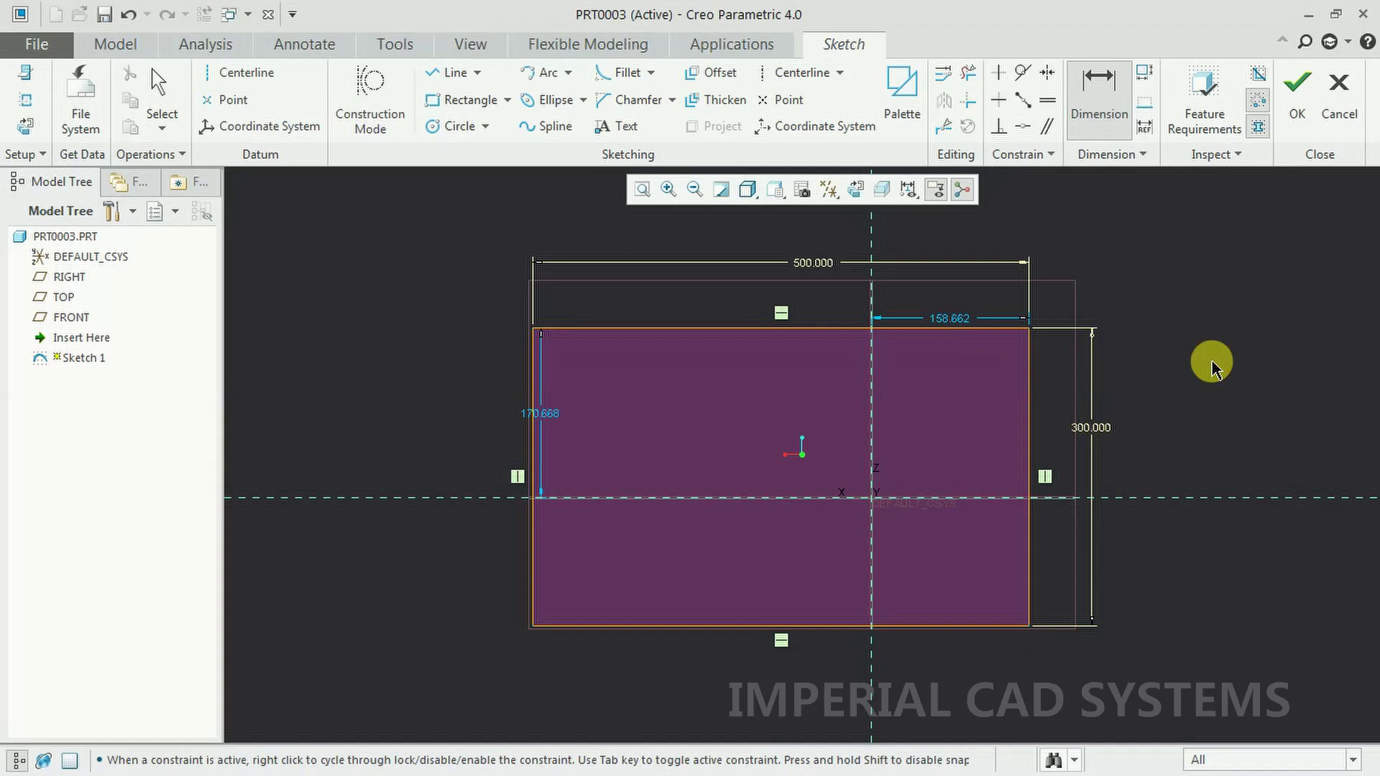
- Change the 158.662 horizontal offset dimension to 200
{"action": "left_click", "coordinate": [1125, 99]}
{"action": "middle_click", "coordinate": [1131, 271]}
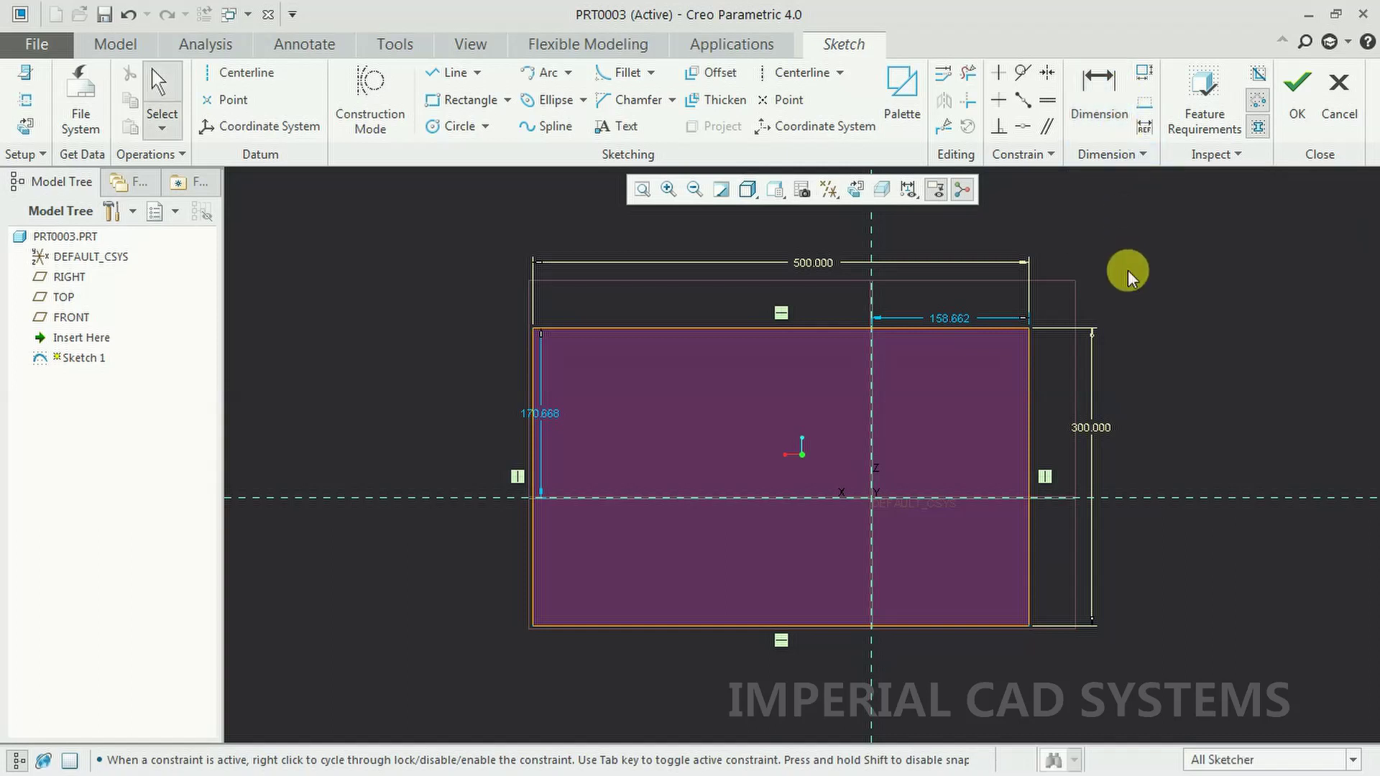
{"action": "double_click", "coordinate": [938, 315]}
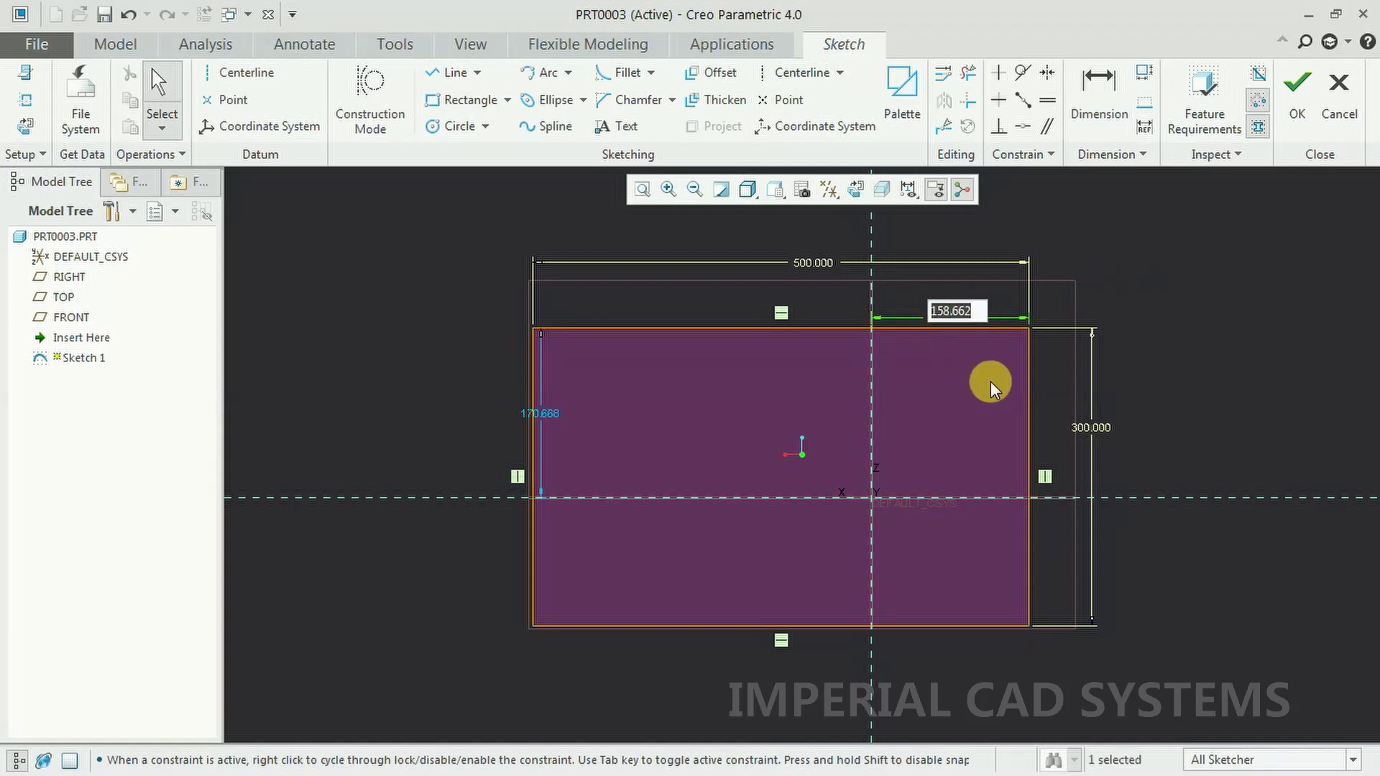
{"action": "type", "text": "200"}
{"action": "key", "text": "Return"}
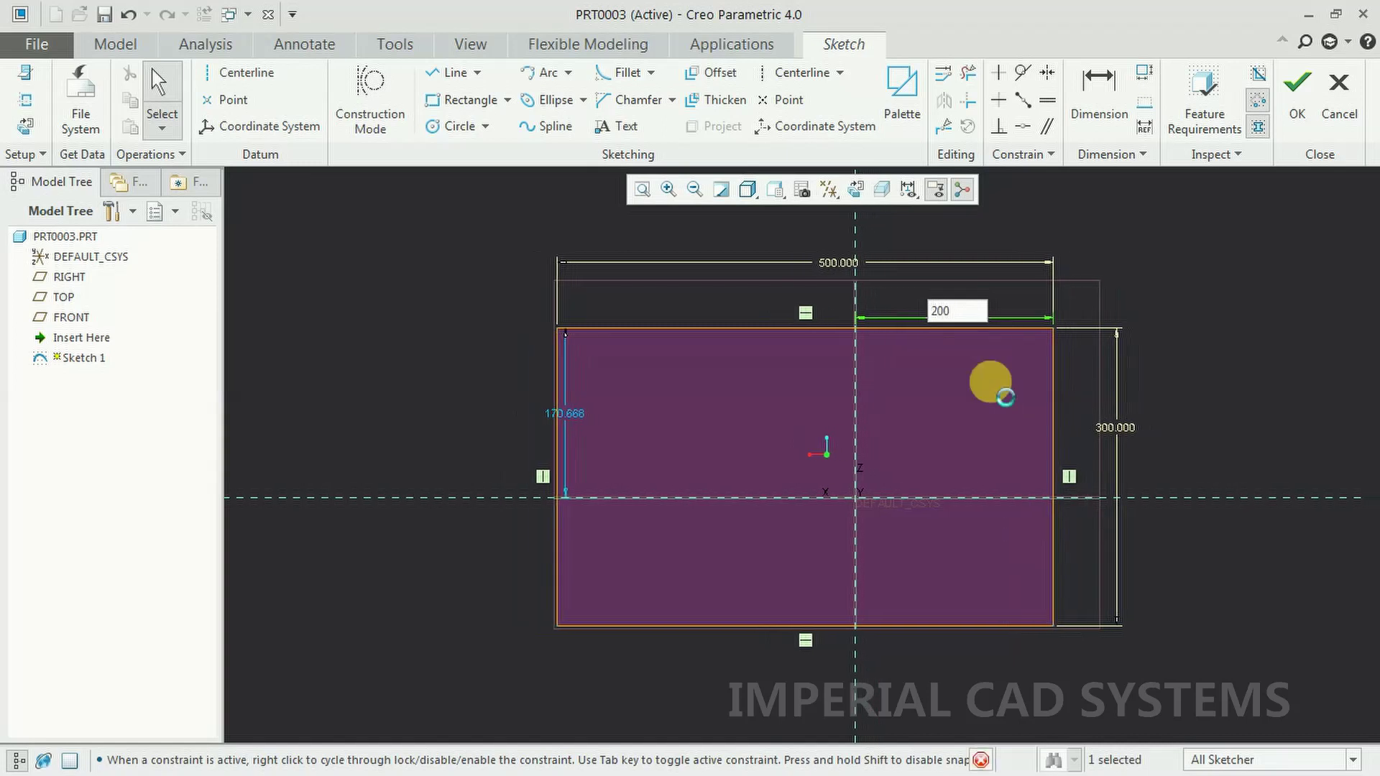
{"action": "left_click", "coordinate": [466, 355]}
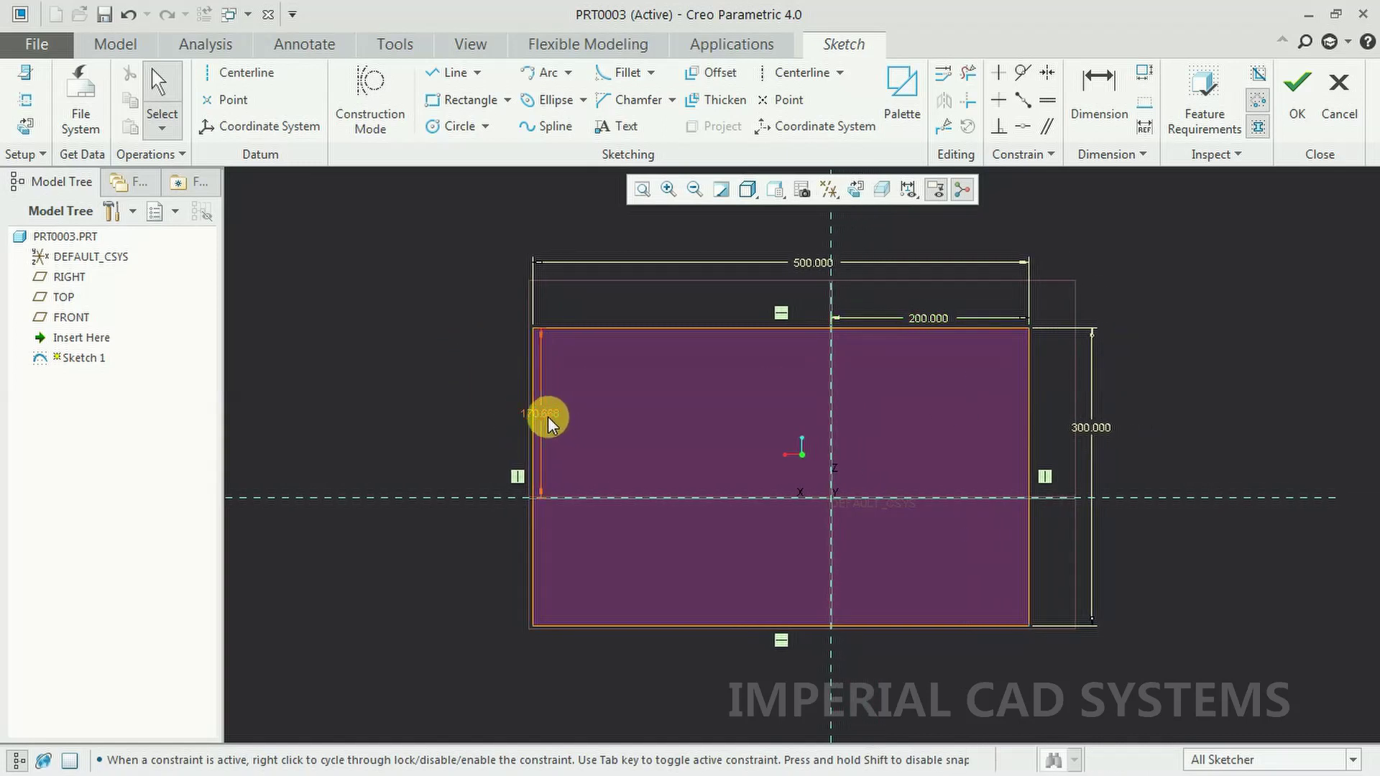
- Change the 170.668 vertical offset to 150, then drag the left edge out to 604.360 width
{"action": "double_click", "coordinate": [550, 423]}
{"action": "type", "text": "150"}
{"action": "key", "text": "Return"}
{"action": "left_click", "coordinate": [455, 368]}
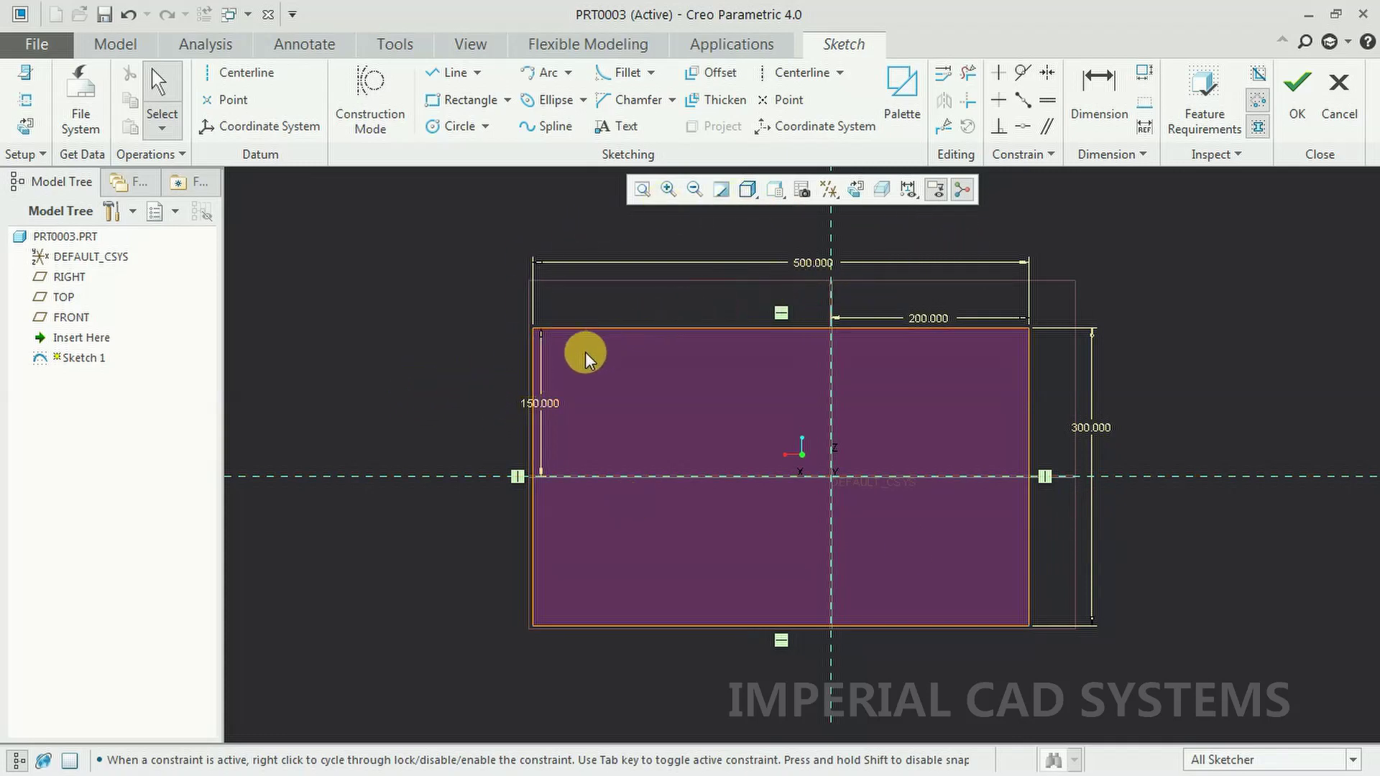
{"action": "left_click", "coordinate": [533, 381]}
{"action": "left_click_drag", "start_coordinate": [530, 386], "coordinate": [429, 380]}
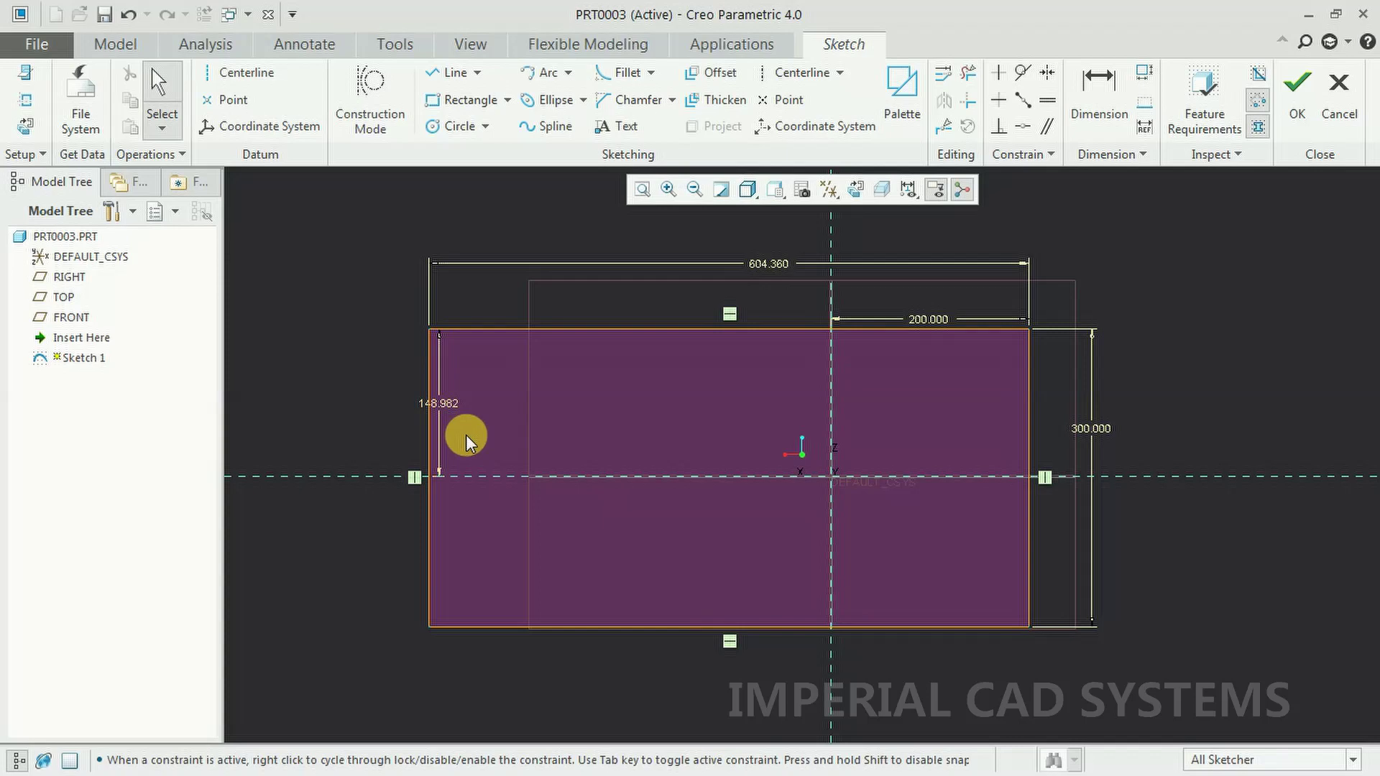
- Drag the bottom edge down and adjust the right edge, giving 585.458 width and 368.219 height
{"action": "left_click", "coordinate": [976, 628]}
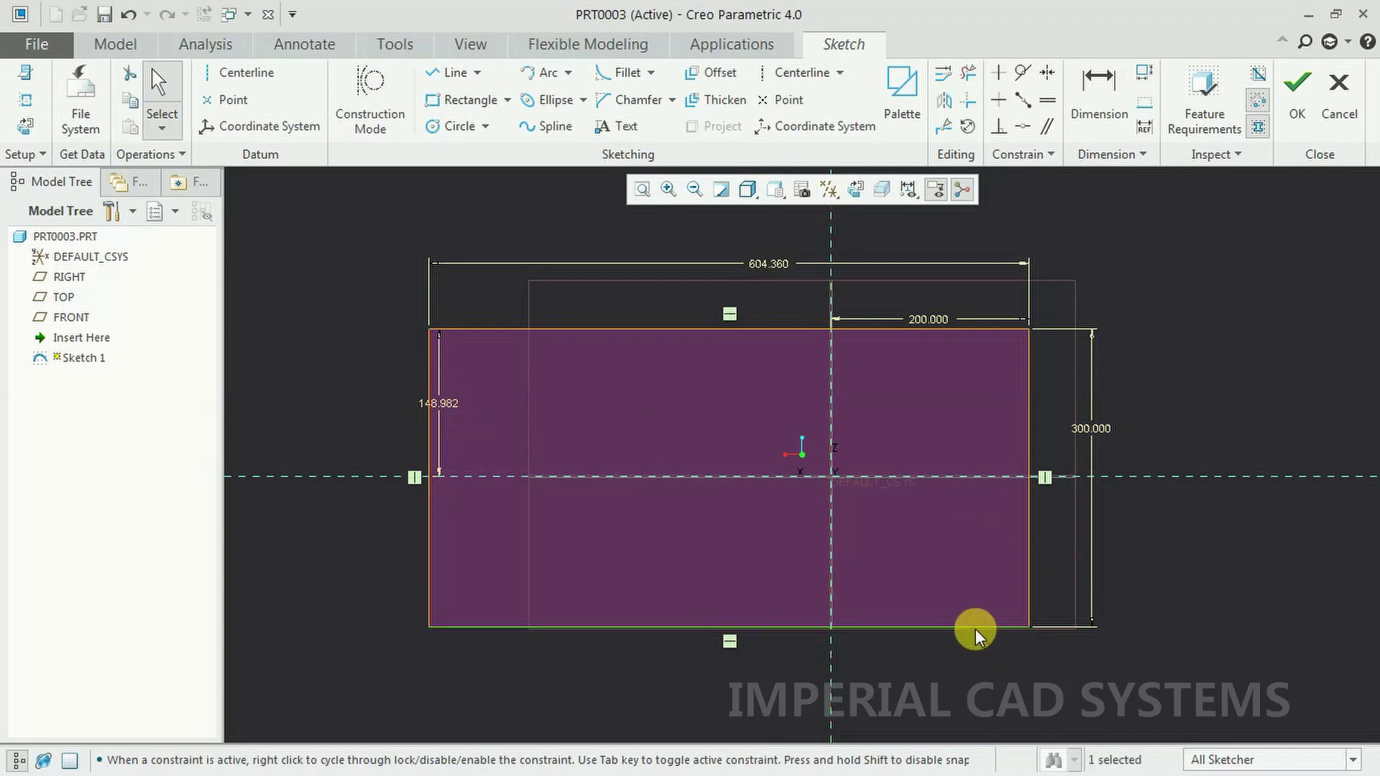
{"action": "left_click_drag", "start_coordinate": [976, 629], "coordinate": [974, 694]}
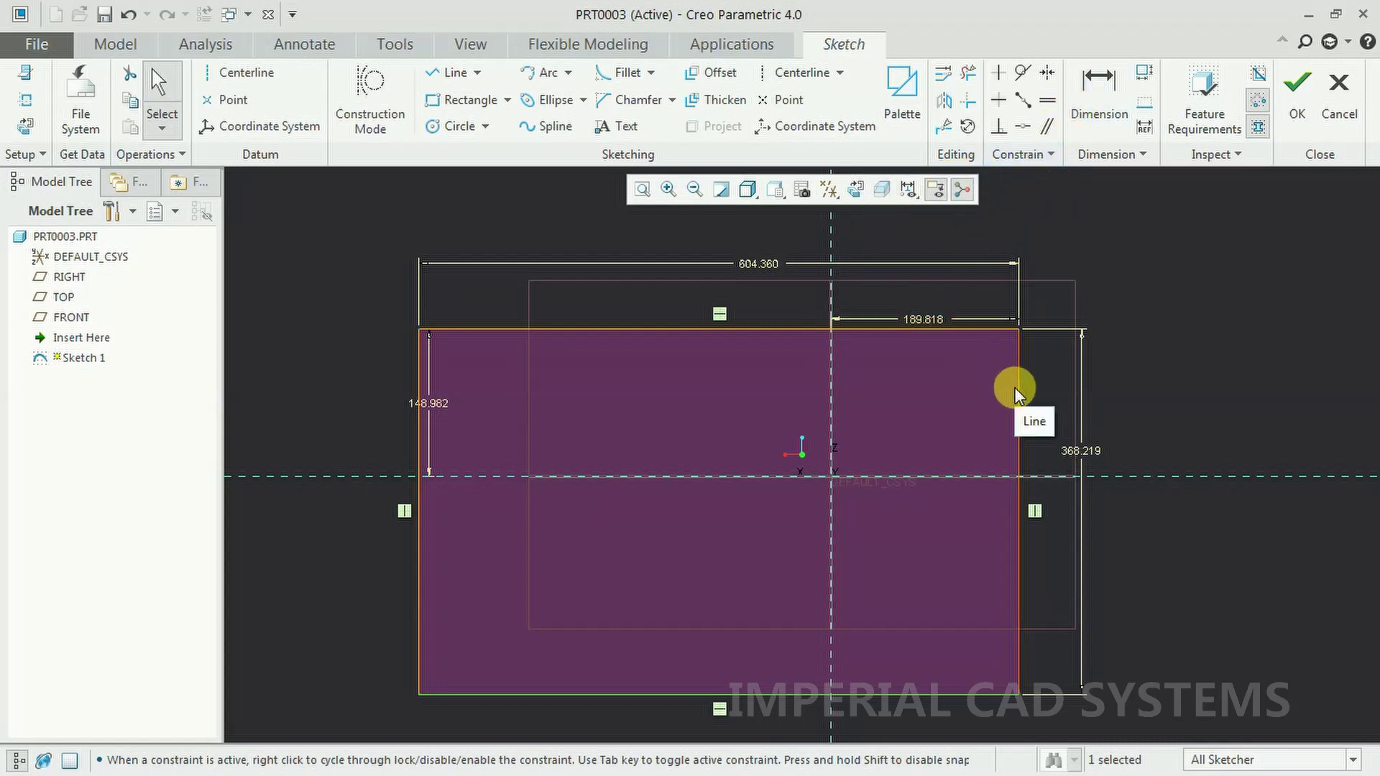
{"action": "left_click_drag", "start_coordinate": [1017, 387], "coordinate": [1047, 380]}
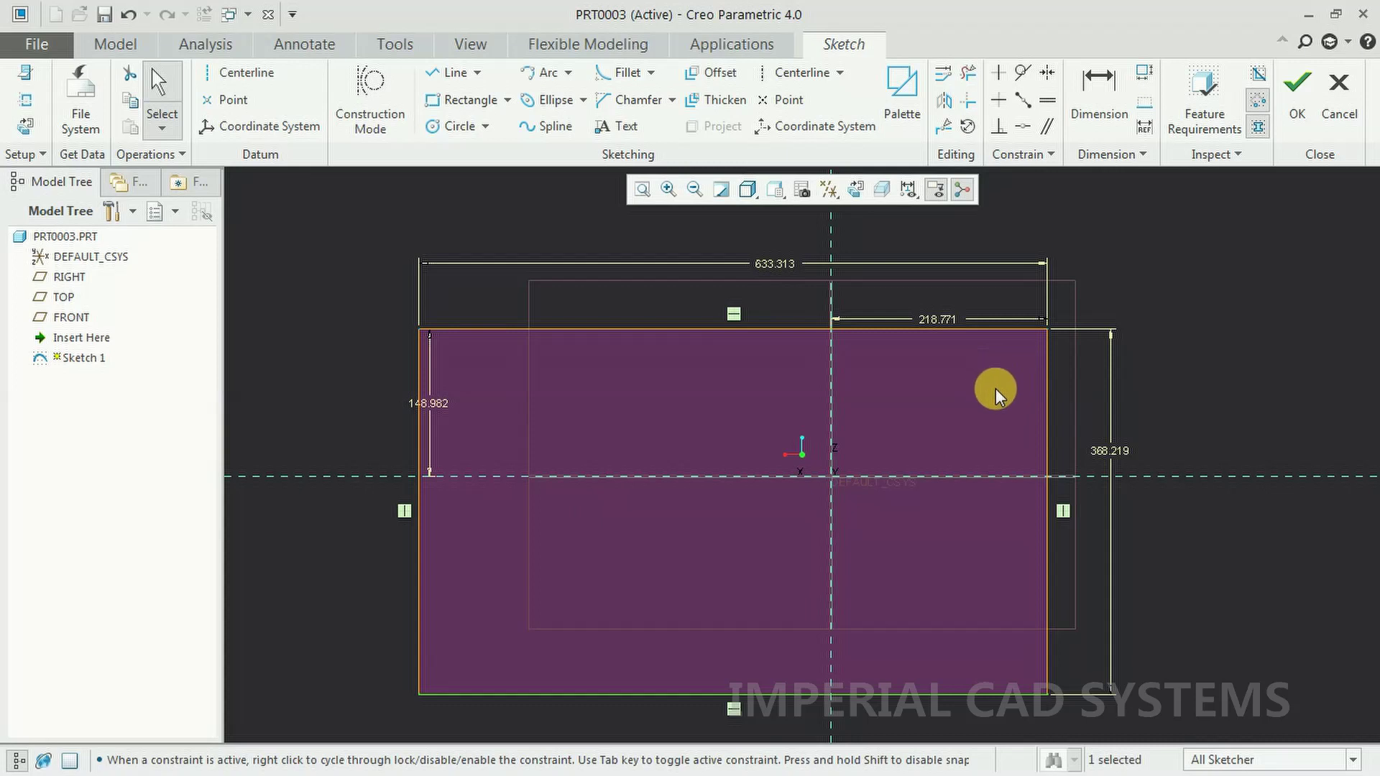
{"action": "left_click_drag", "start_coordinate": [1050, 401], "coordinate": [1090, 392]}
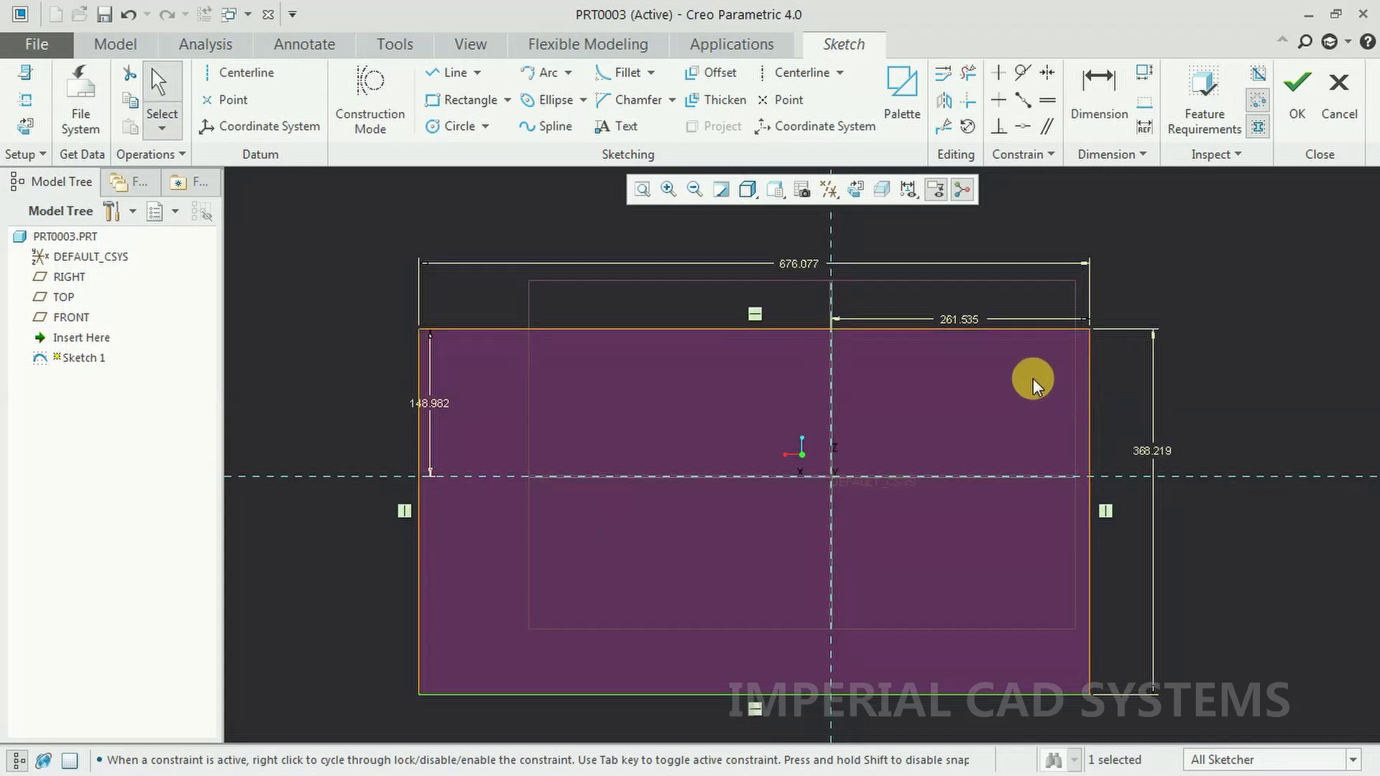
{"action": "left_click_drag", "start_coordinate": [1090, 416], "coordinate": [1017, 404]}
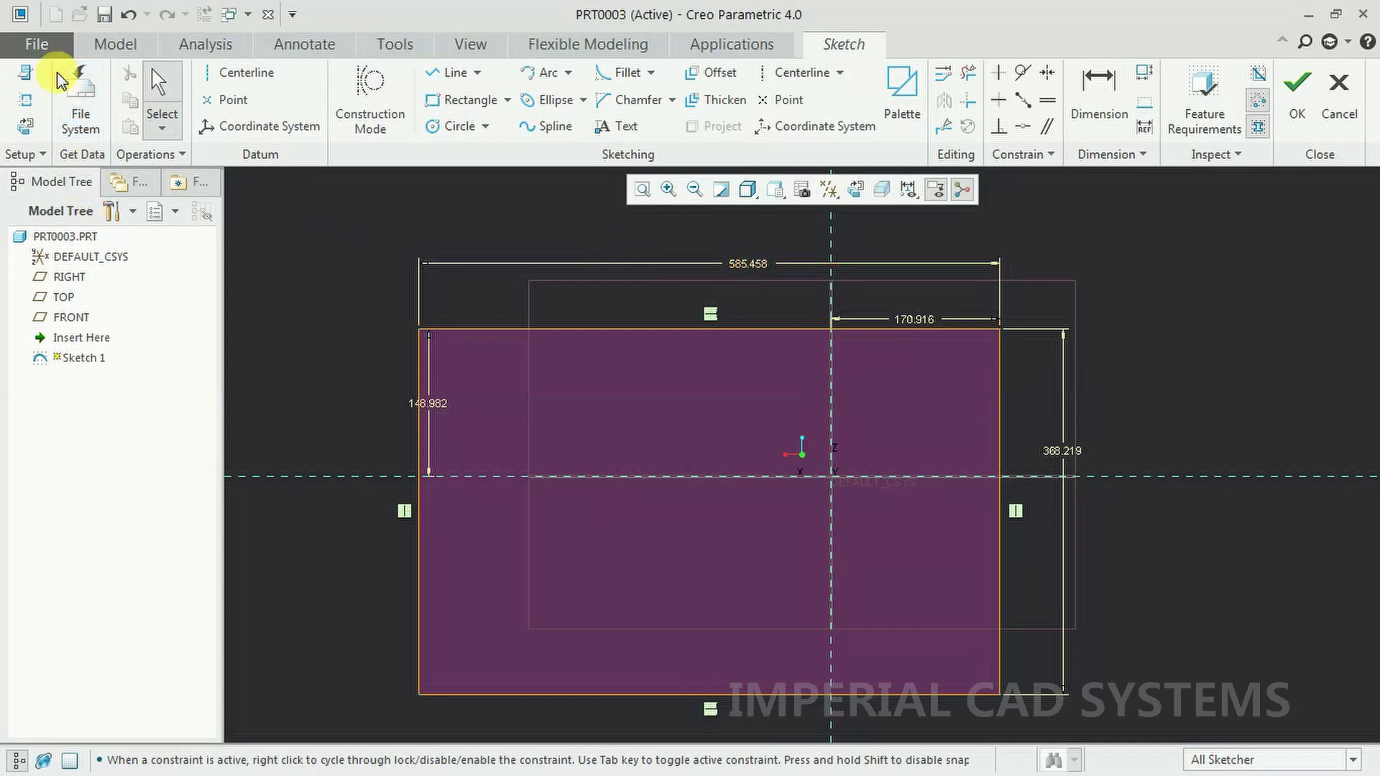
- Check Lock modified dimensions in File > Options > Sketcher and save it to the config file
{"action": "left_click", "coordinate": [37, 45]}
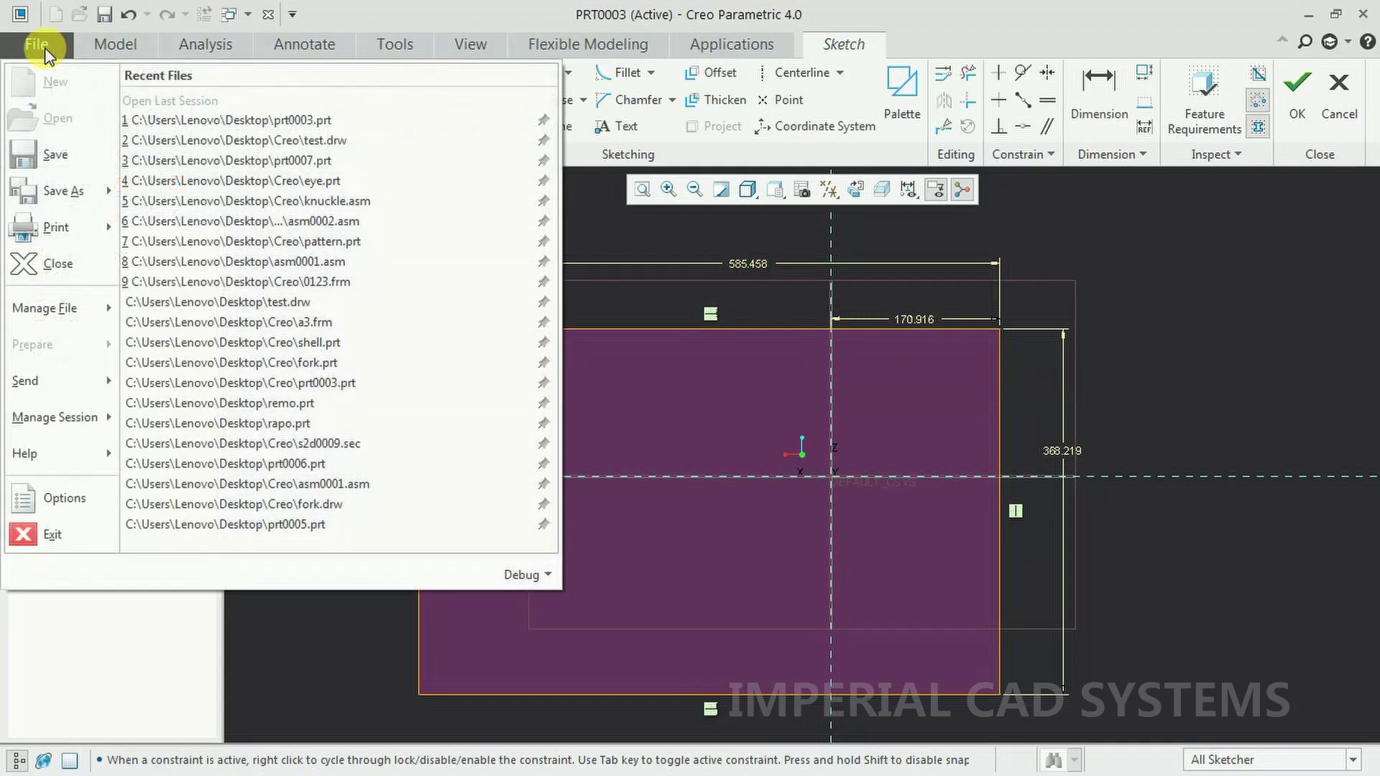
{"action": "left_click", "coordinate": [65, 497]}
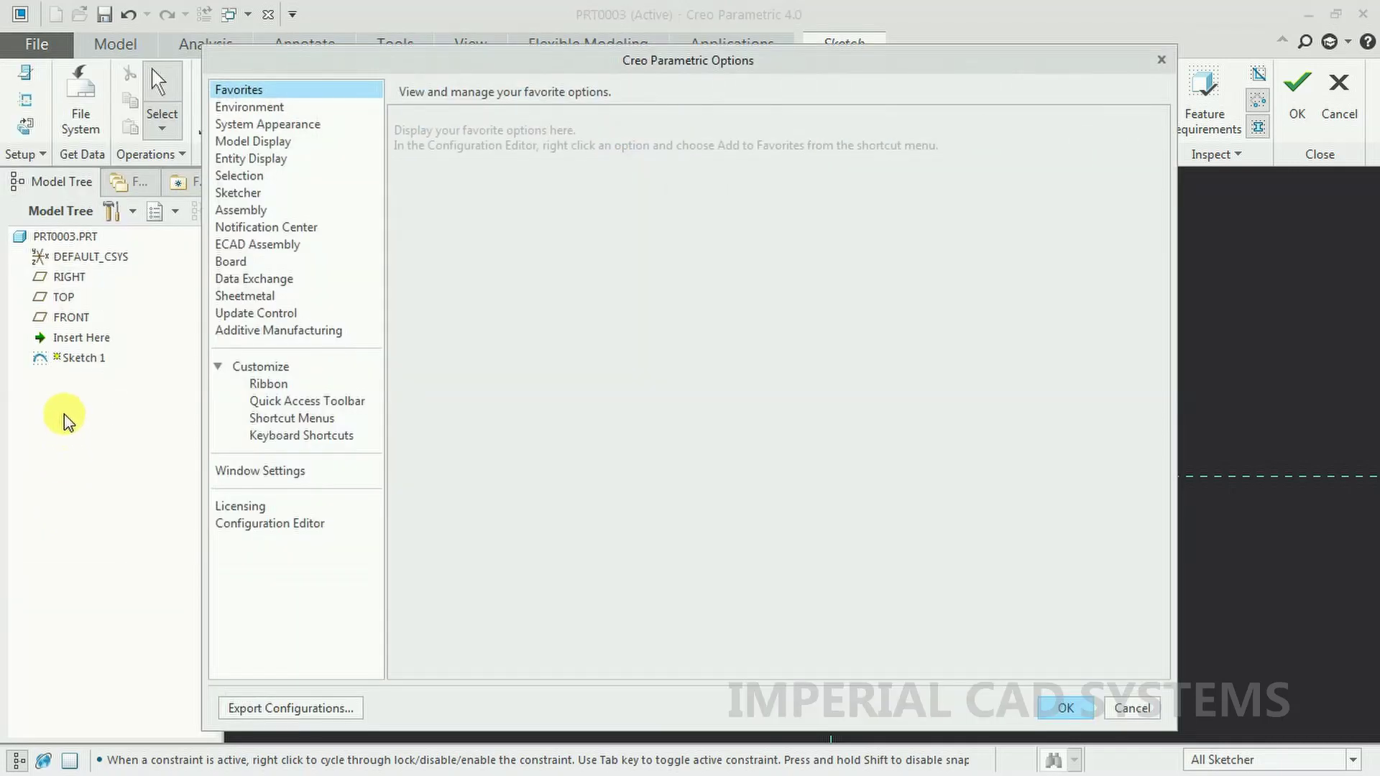
{"action": "left_click", "coordinate": [243, 194]}
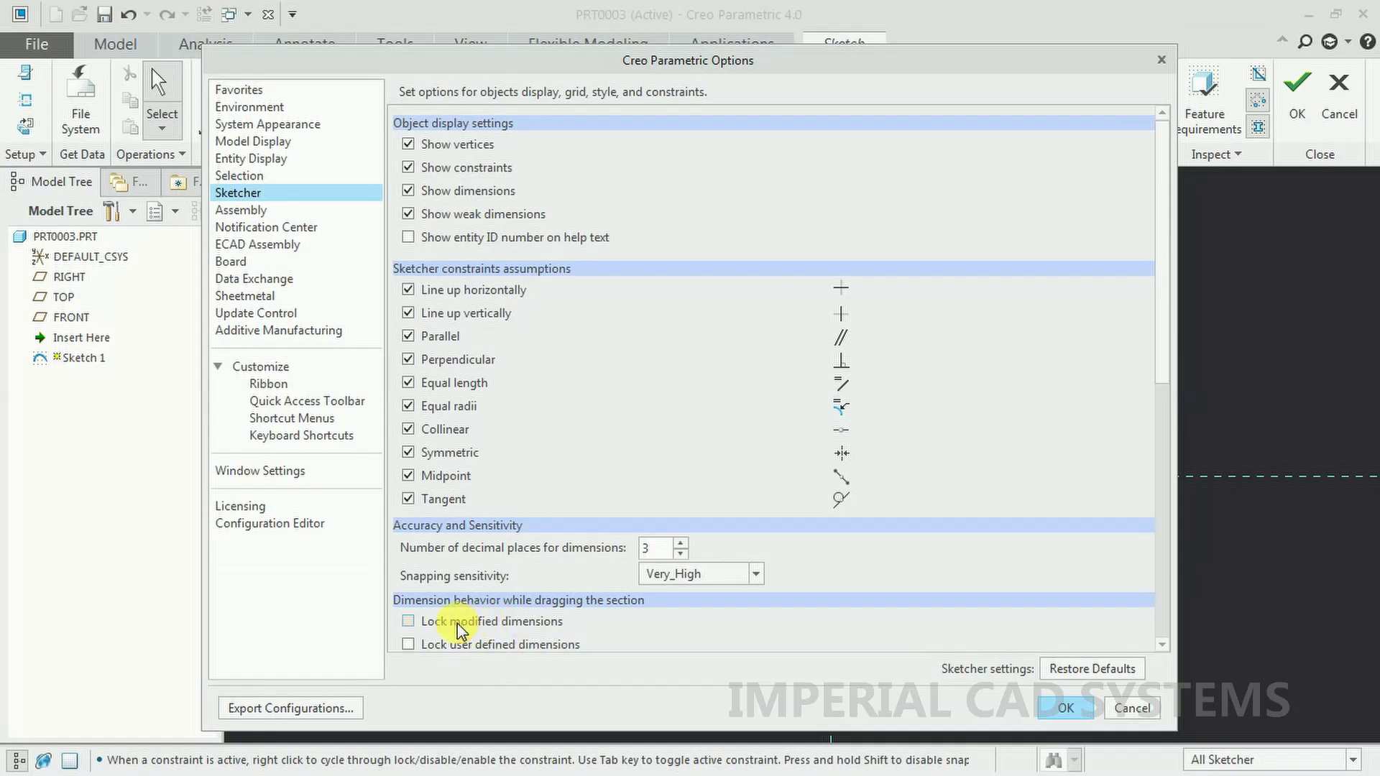
{"action": "left_click", "coordinate": [409, 623]}
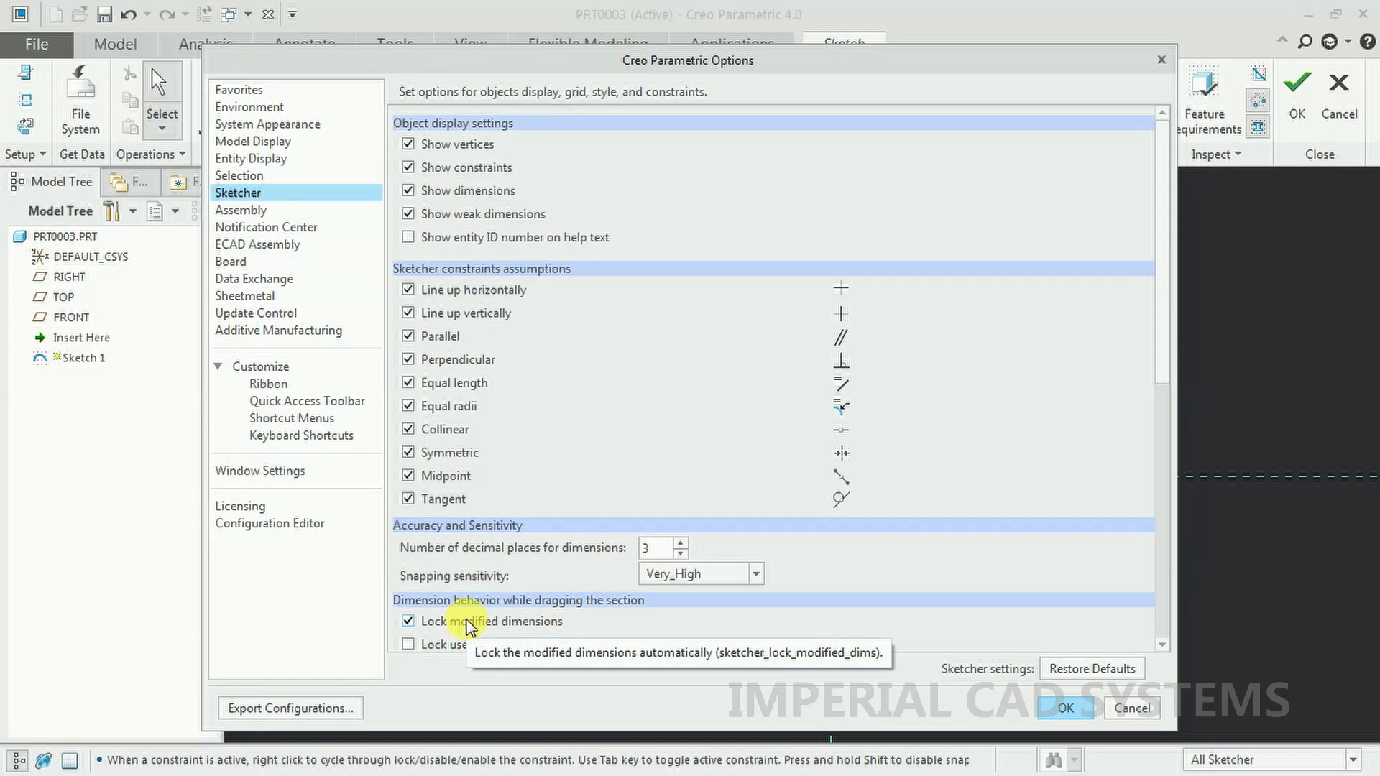
{"action": "left_click", "coordinate": [1072, 708]}
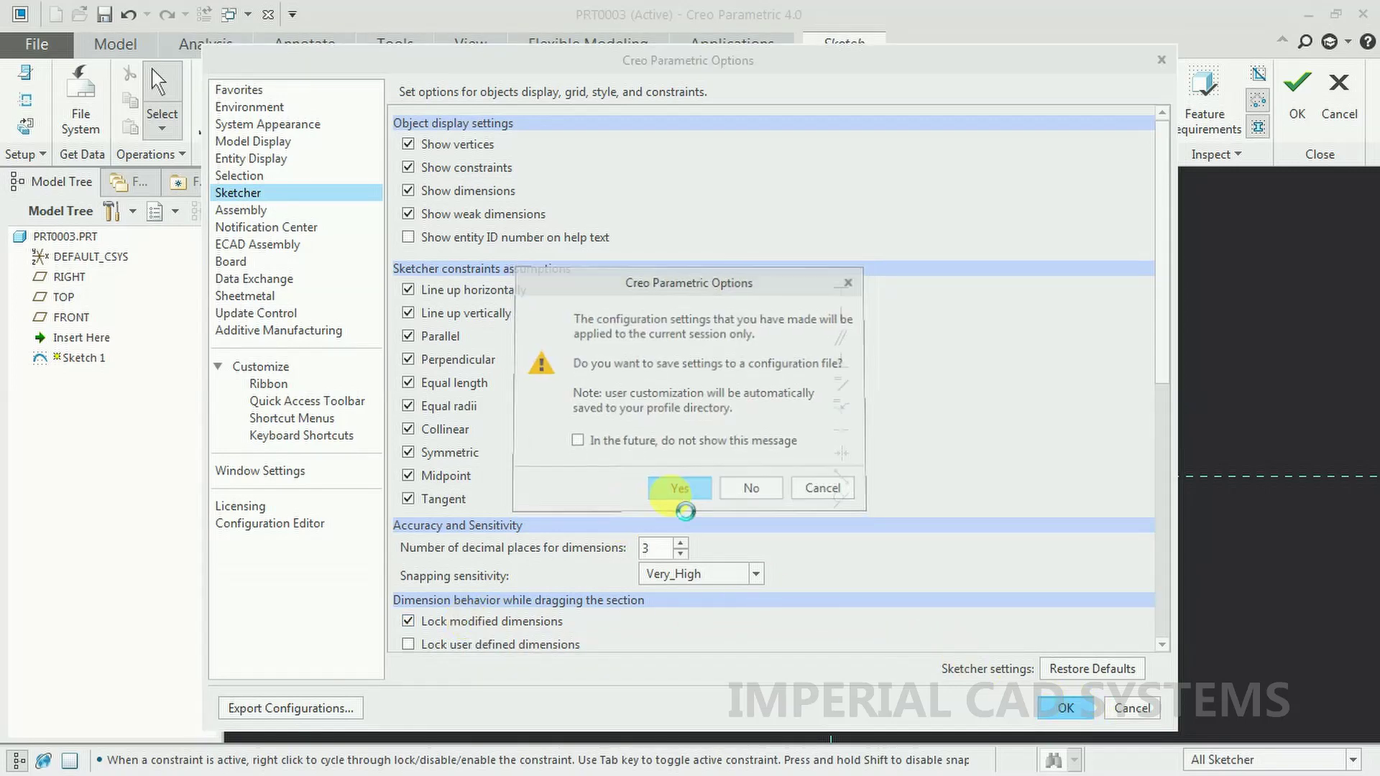
{"action": "left_click", "coordinate": [673, 490]}
{"action": "left_click", "coordinate": [886, 654]}
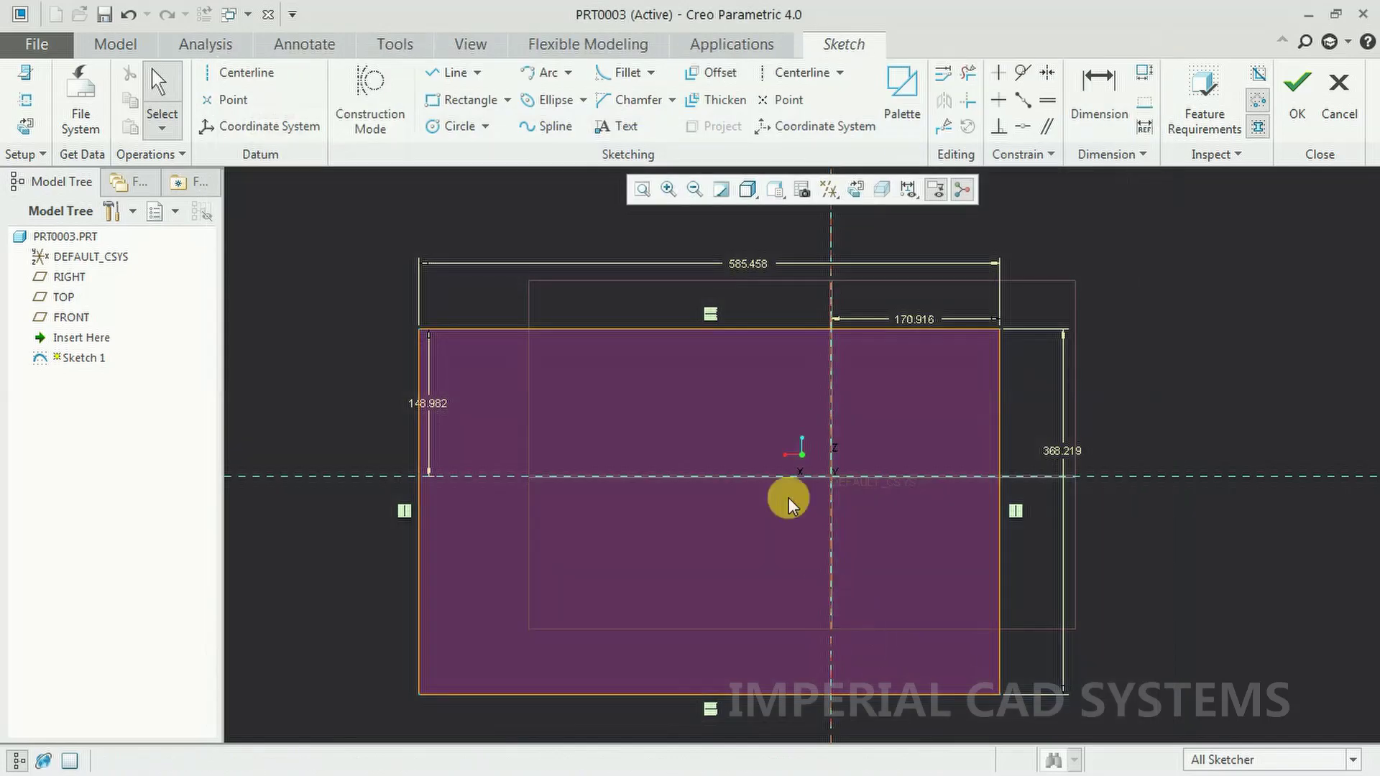
{"action": "left_click", "coordinate": [680, 279]}
- Change the 585.458 width dimension to 500
{"action": "double_click", "coordinate": [757, 264]}
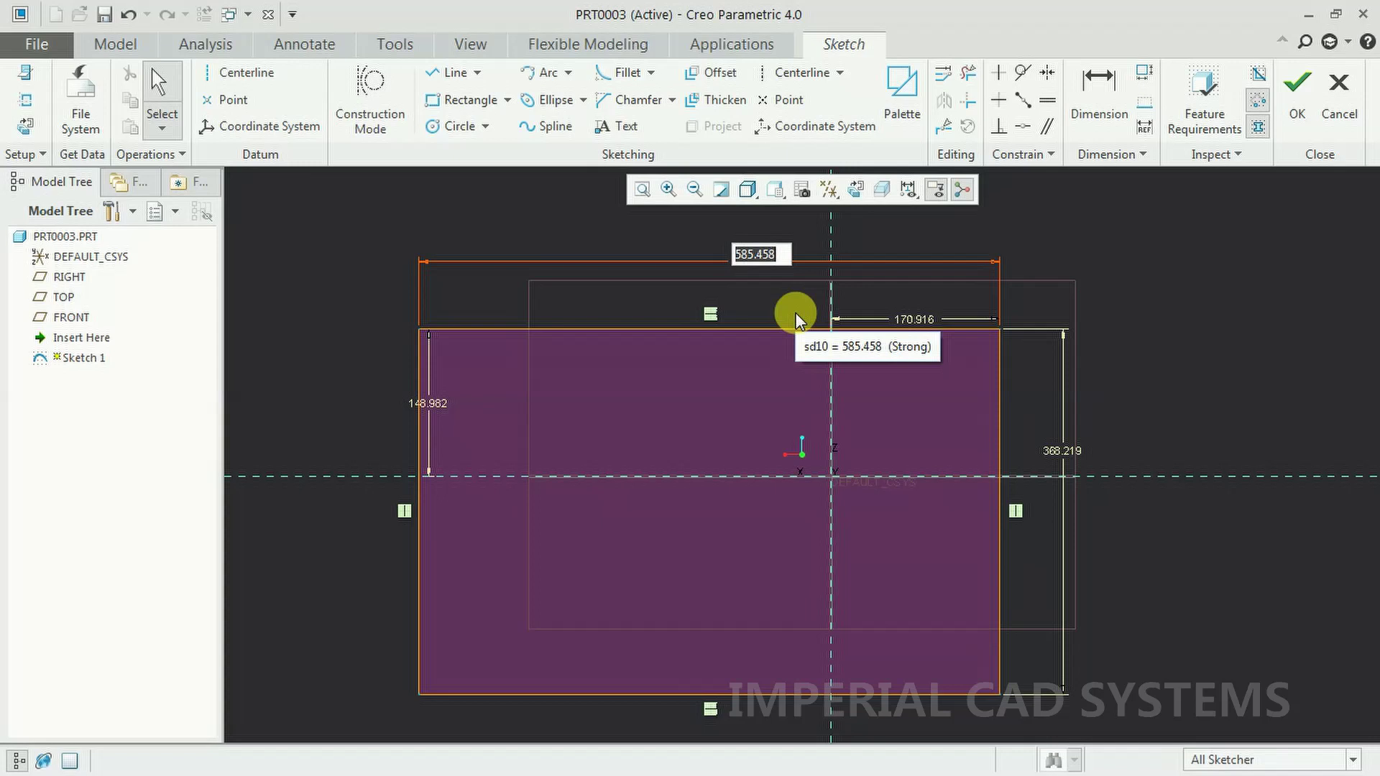
{"action": "type", "text": "500"}
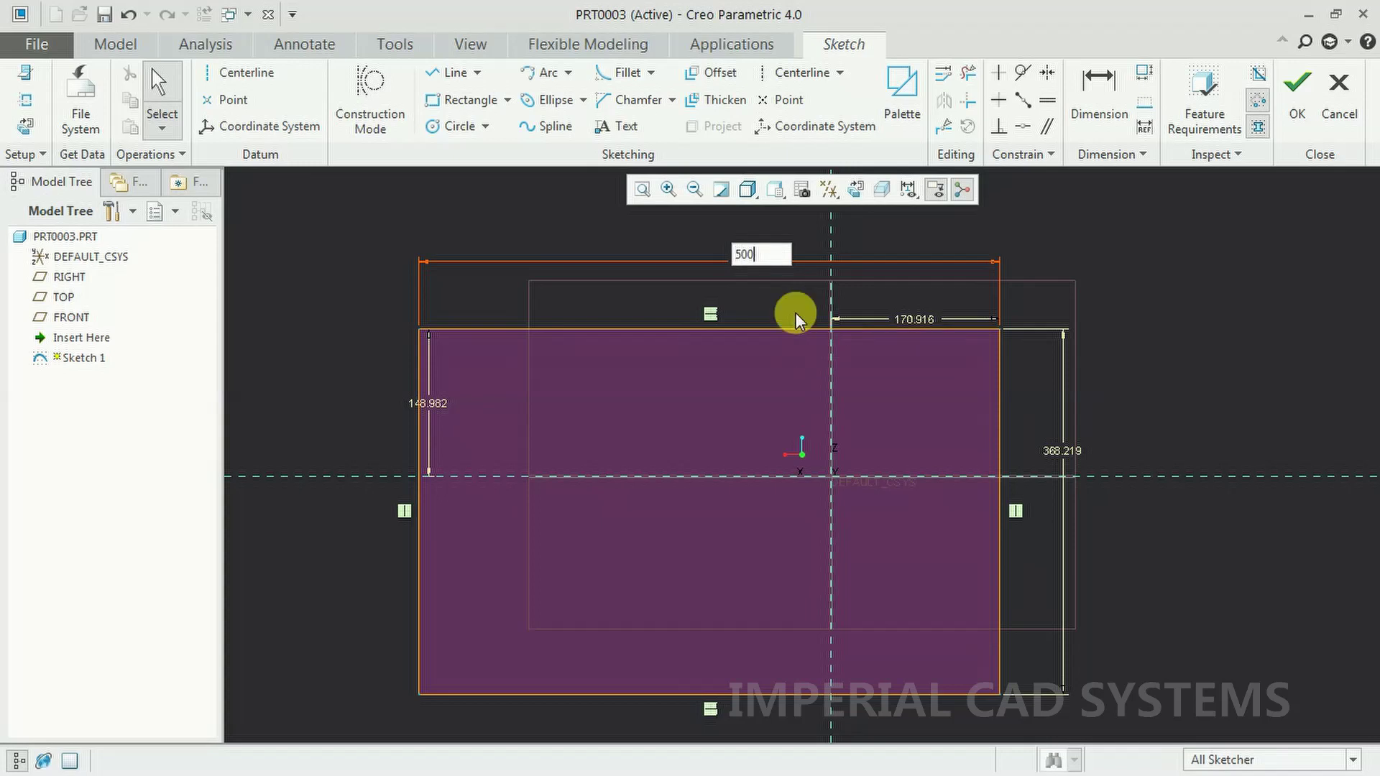
{"action": "key", "text": "Return"}
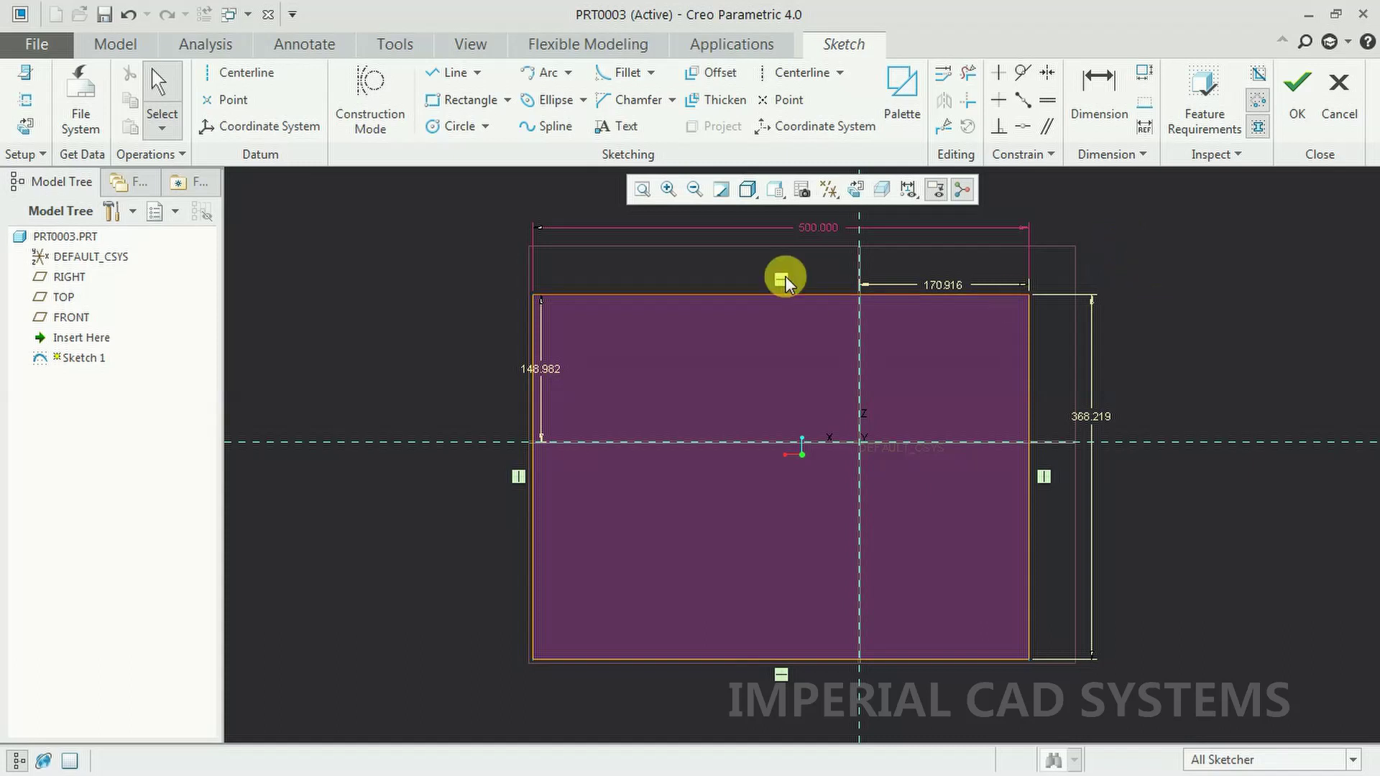
- Drag the rectangle's edges left and right to confirm the 500 width stays locked
{"action": "left_click", "coordinate": [532, 394]}
{"action": "left_click", "coordinate": [512, 393]}
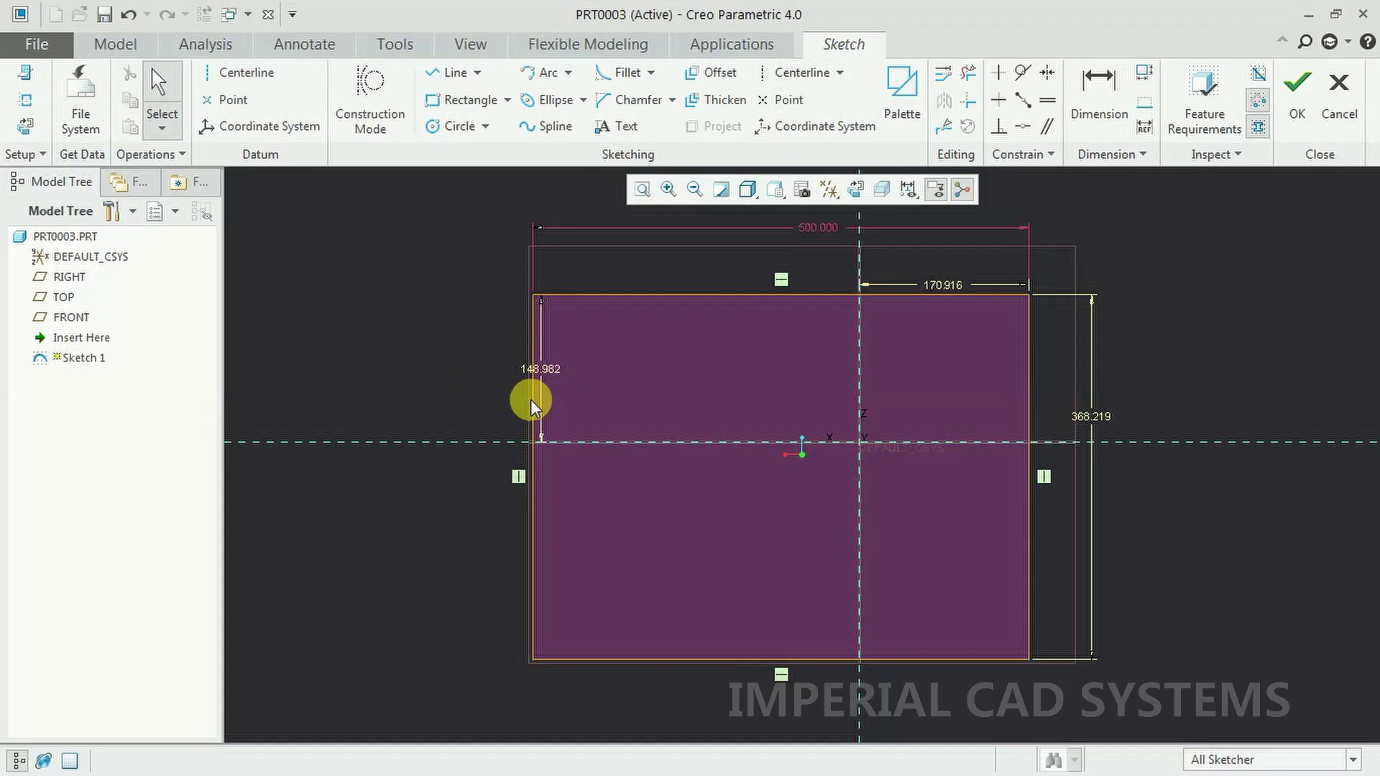
{"action": "left_click_drag", "start_coordinate": [533, 401], "coordinate": [457, 394]}
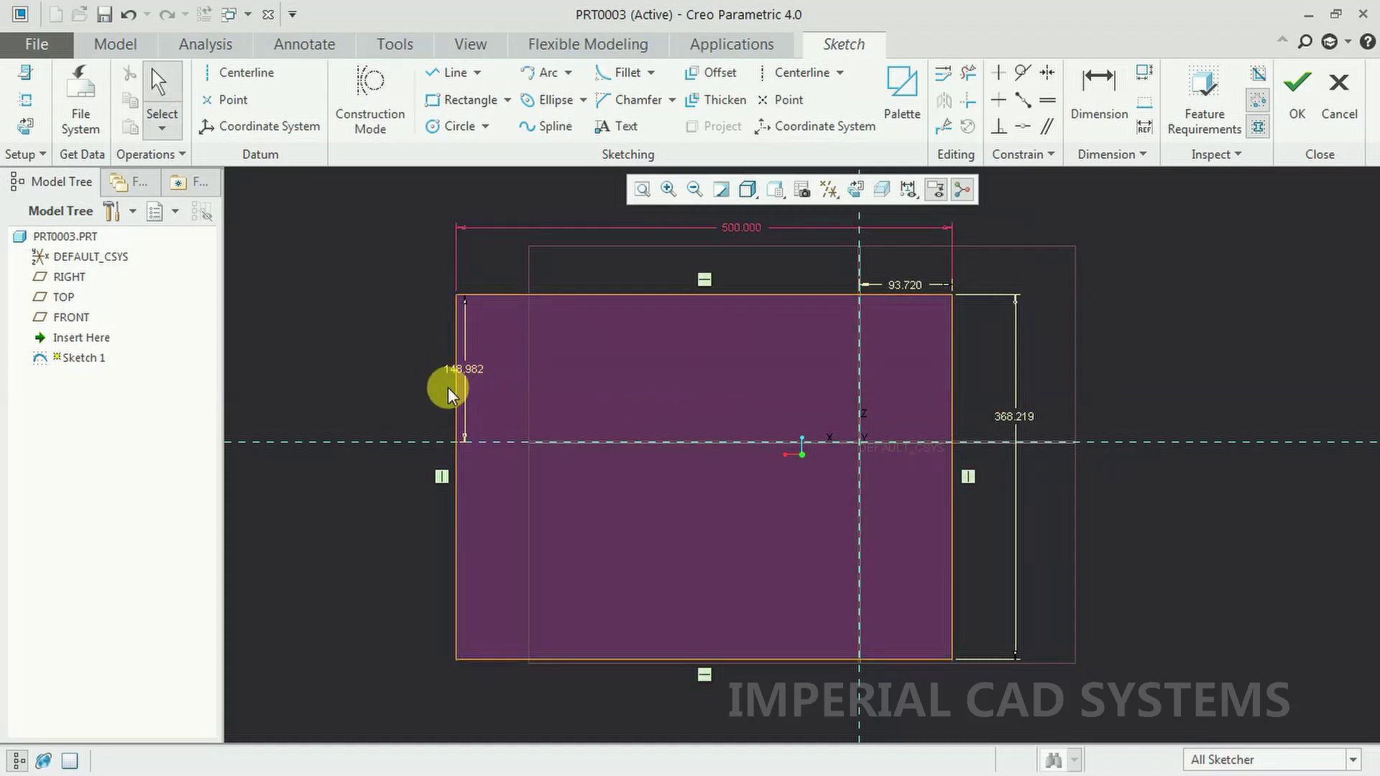
{"action": "left_click_drag", "start_coordinate": [458, 389], "coordinate": [607, 402]}
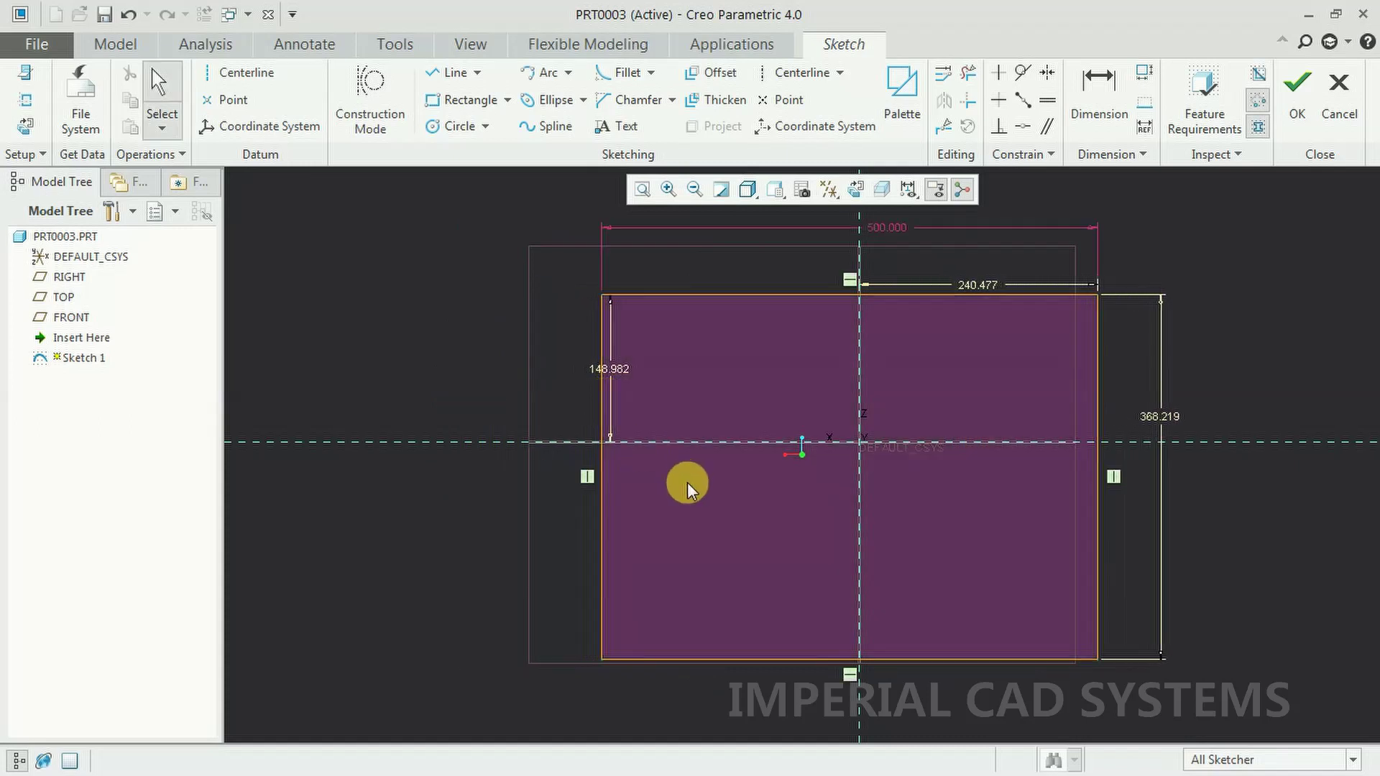
{"action": "mouse_move", "coordinate": [1100, 385]}
{"action": "left_mouse_down"}
{"action": "mouse_move", "coordinate": [1168, 392]}
{"action": "mouse_move", "coordinate": [1063, 379]}
{"action": "left_mouse_up"}
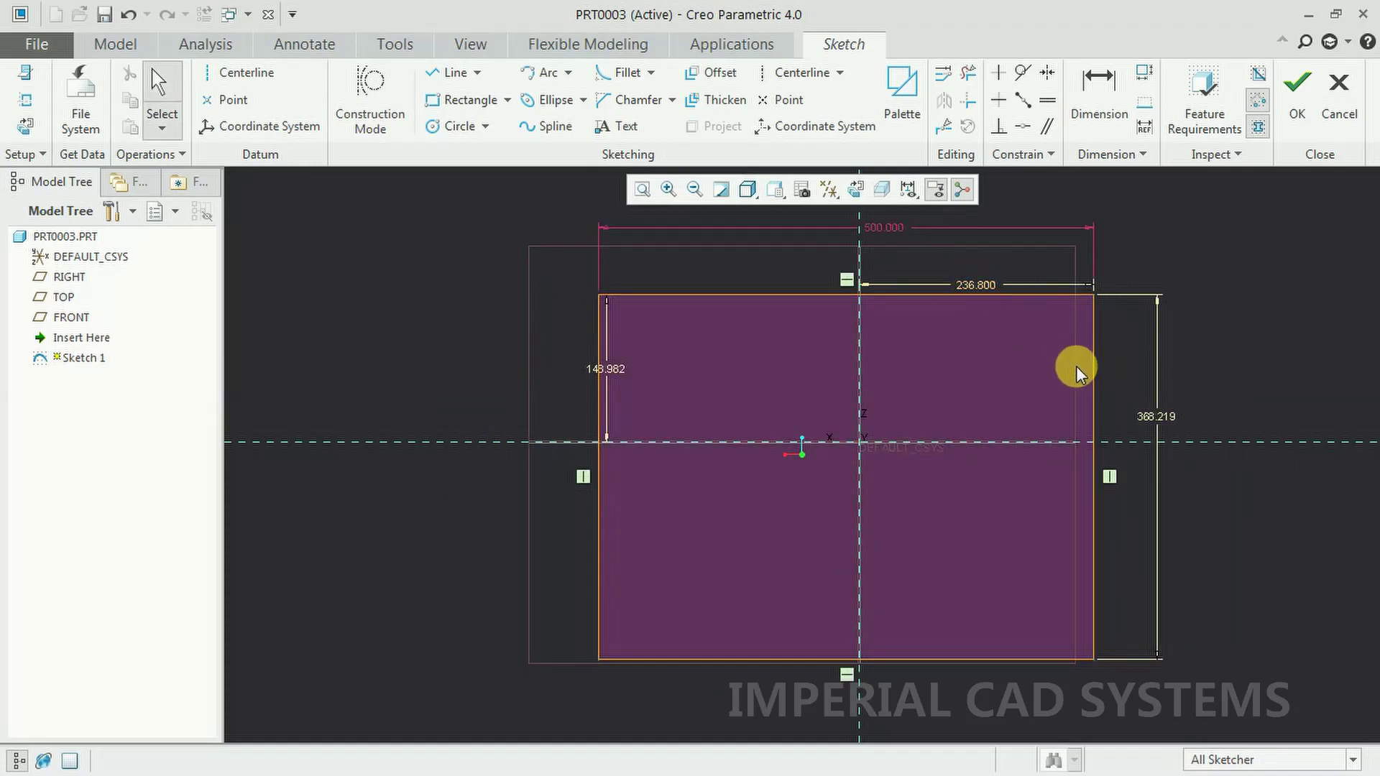
{"action": "mouse_move", "coordinate": [1093, 388]}
{"action": "left_mouse_down"}
{"action": "mouse_move", "coordinate": [1119, 391]}
{"action": "mouse_move", "coordinate": [1026, 393]}
{"action": "left_mouse_up"}
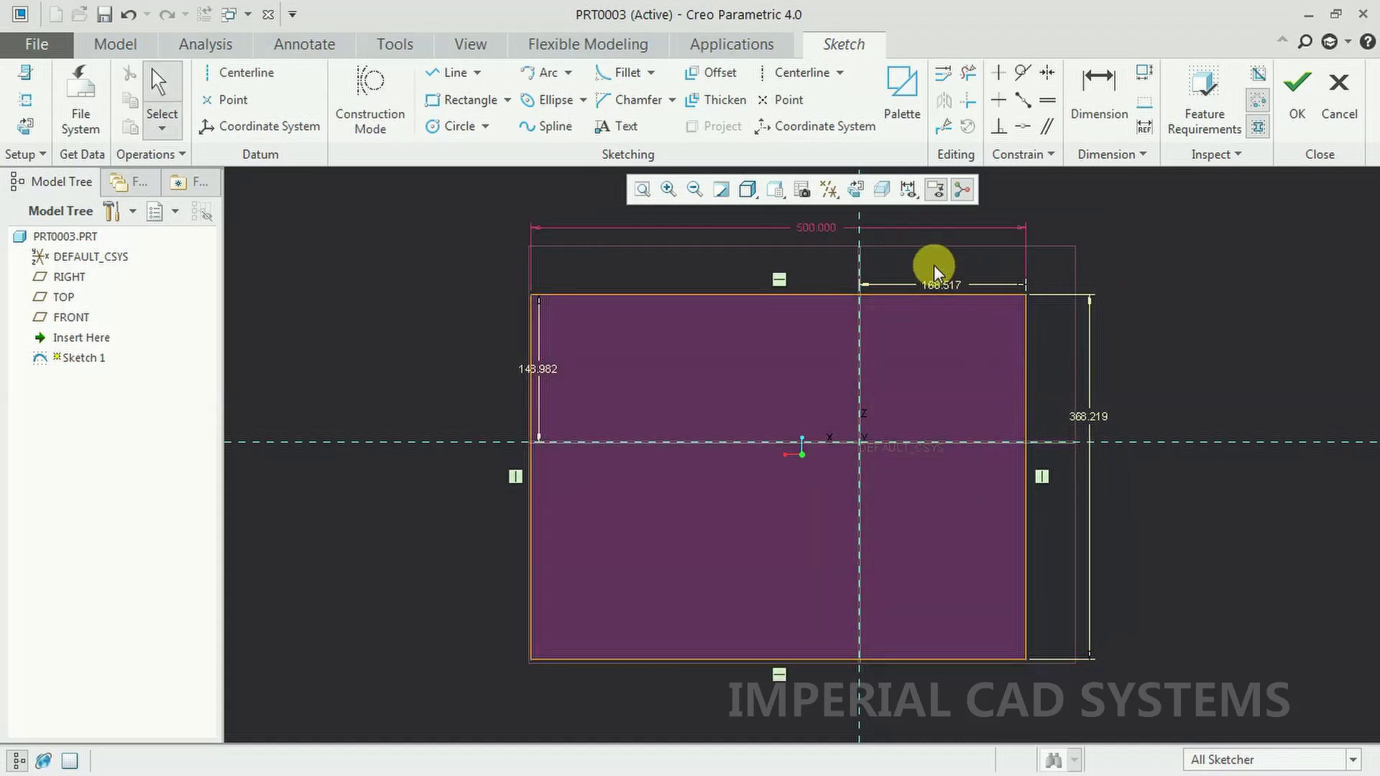
- Set the right-edge offset to 150 and raise the bottom edge to about 234.748 tall
{"action": "double_click", "coordinate": [935, 283]}
{"action": "type", "text": "150"}
{"action": "key", "text": "Return"}
{"action": "left_click", "coordinate": [1214, 324]}
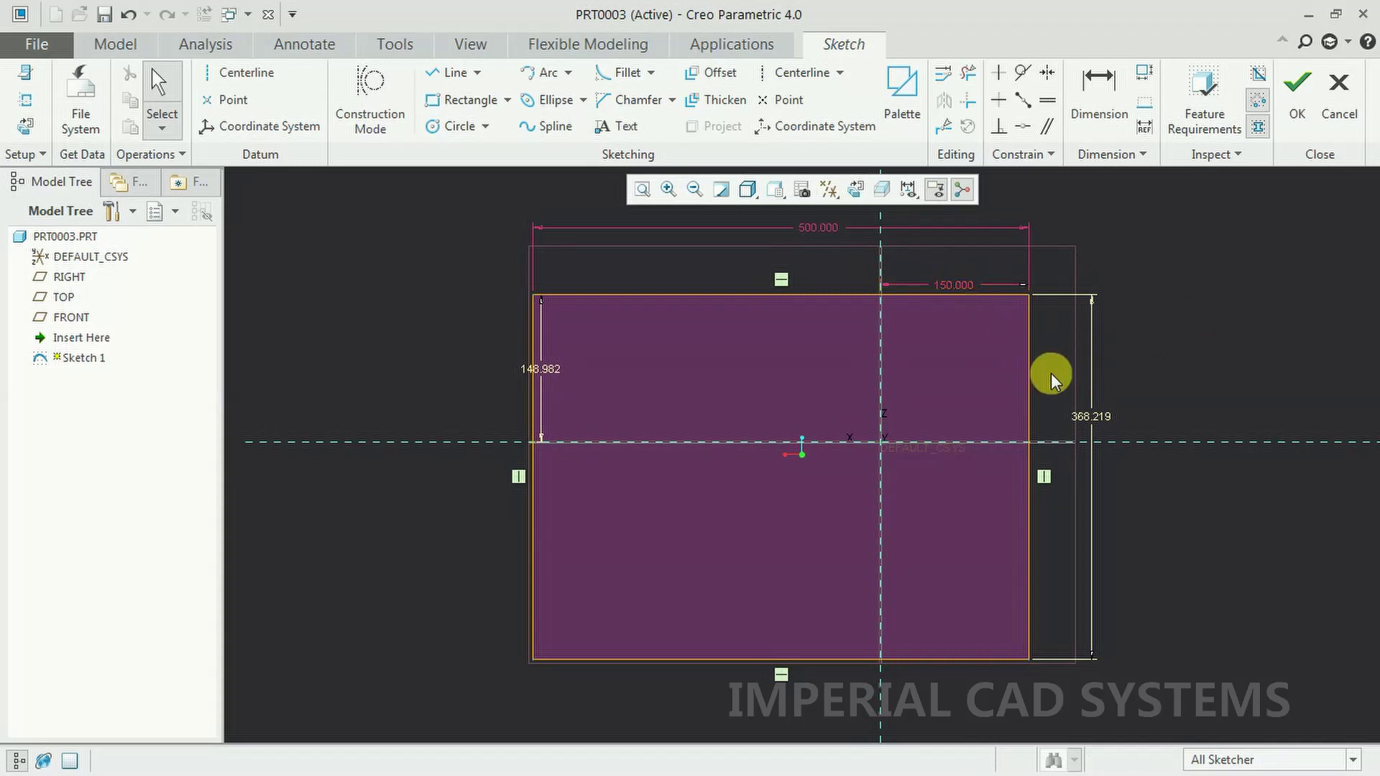
{"action": "left_click_drag", "start_coordinate": [1032, 373], "coordinate": [1064, 367]}
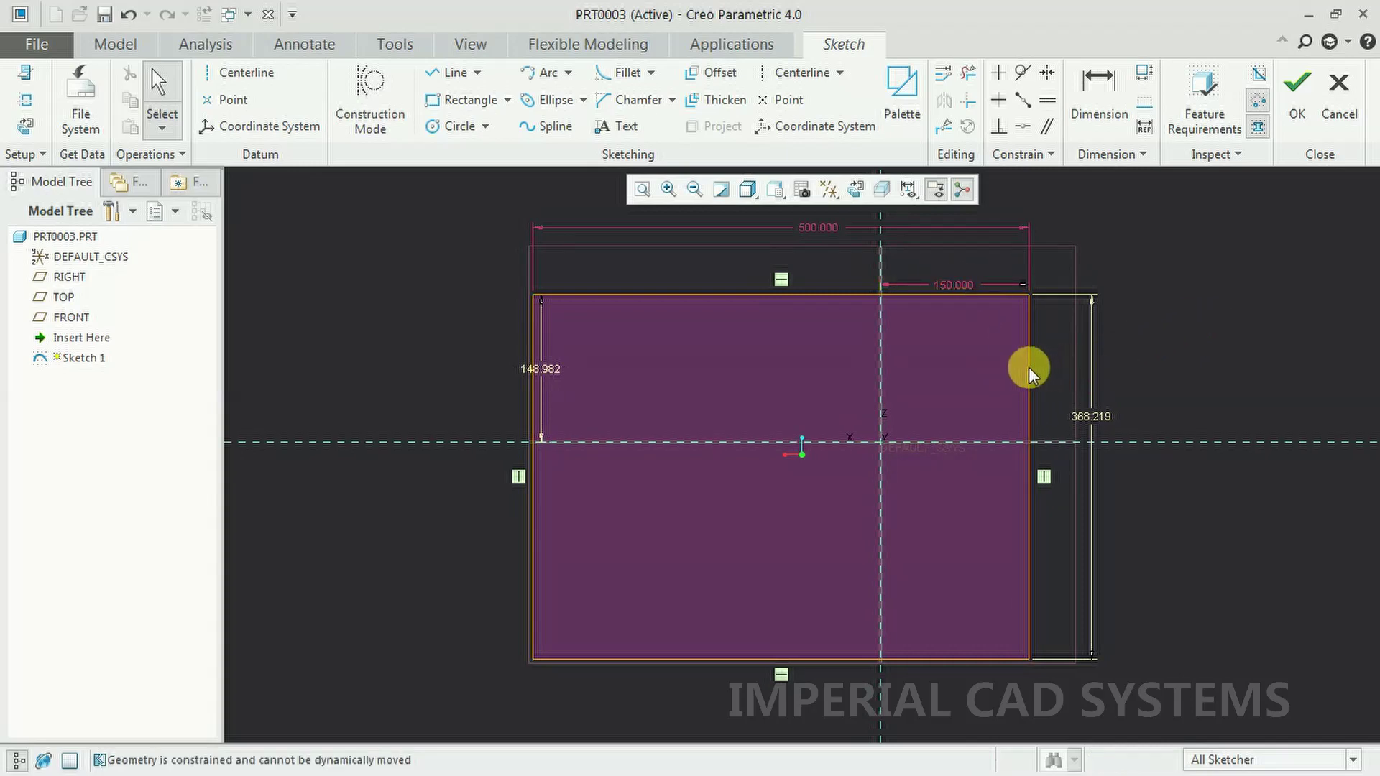
{"action": "left_click_drag", "start_coordinate": [983, 659], "coordinate": [995, 527]}
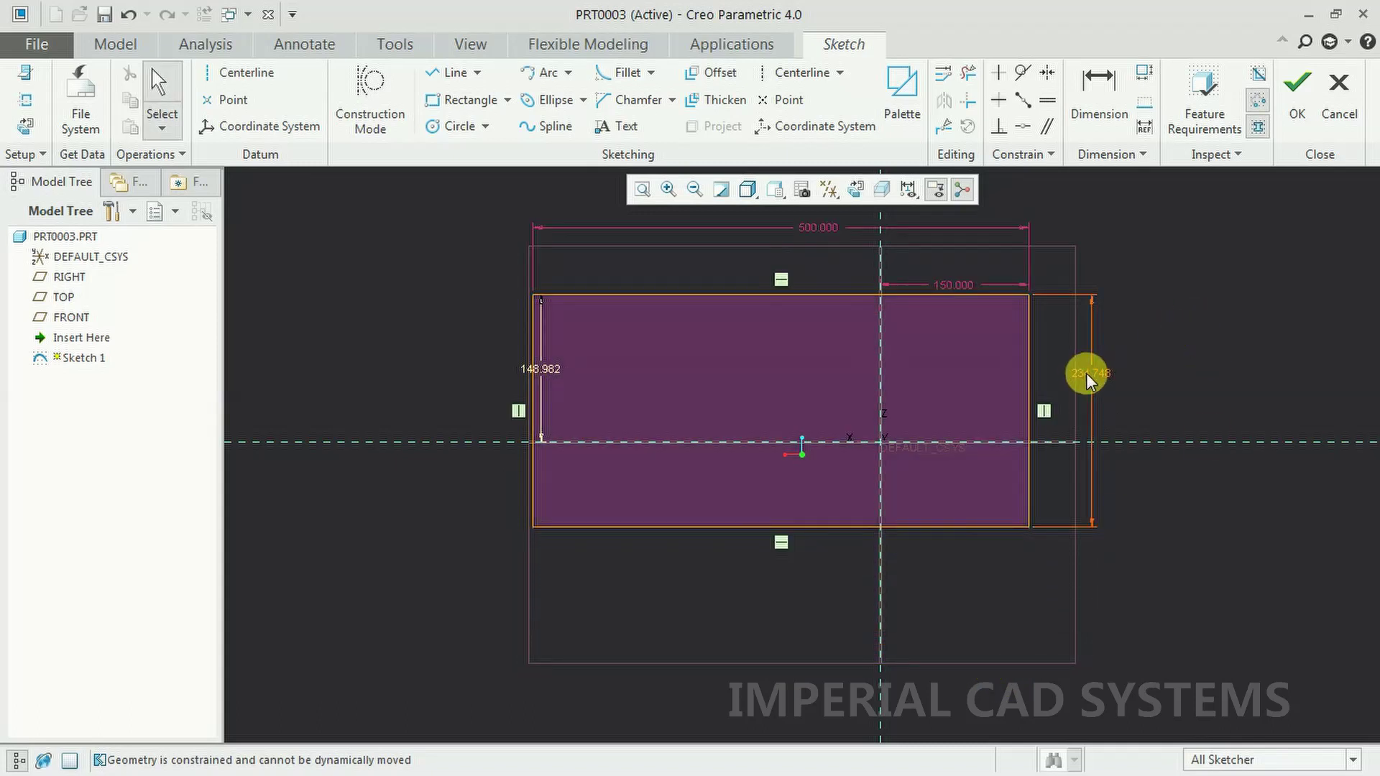
- Change the 234.748 height dimension to 200 and the 148.982 offset dimension to 100
{"action": "double_click", "coordinate": [1086, 373]}
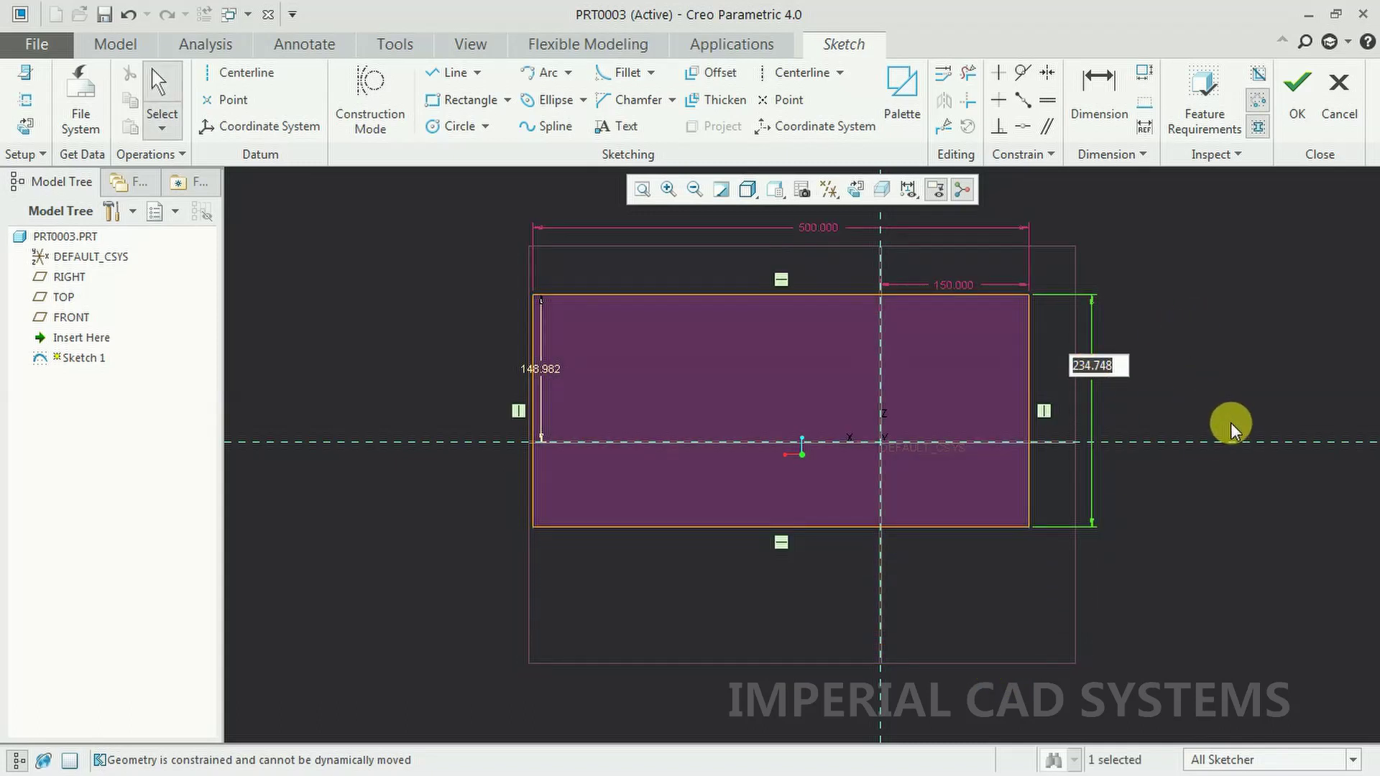
{"action": "type", "text": "200"}
{"action": "key", "text": "Return"}
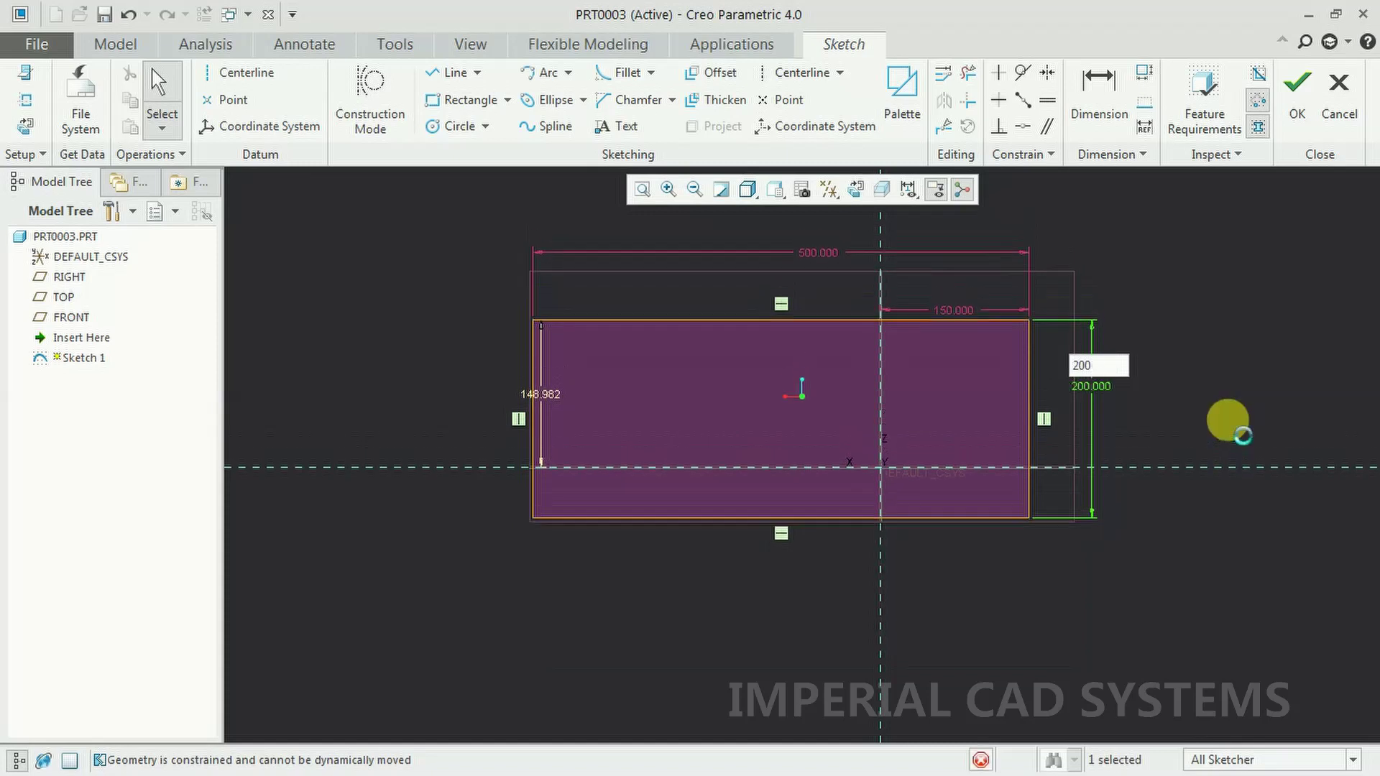
{"action": "double_click", "coordinate": [539, 454]}
{"action": "type", "text": "100"}
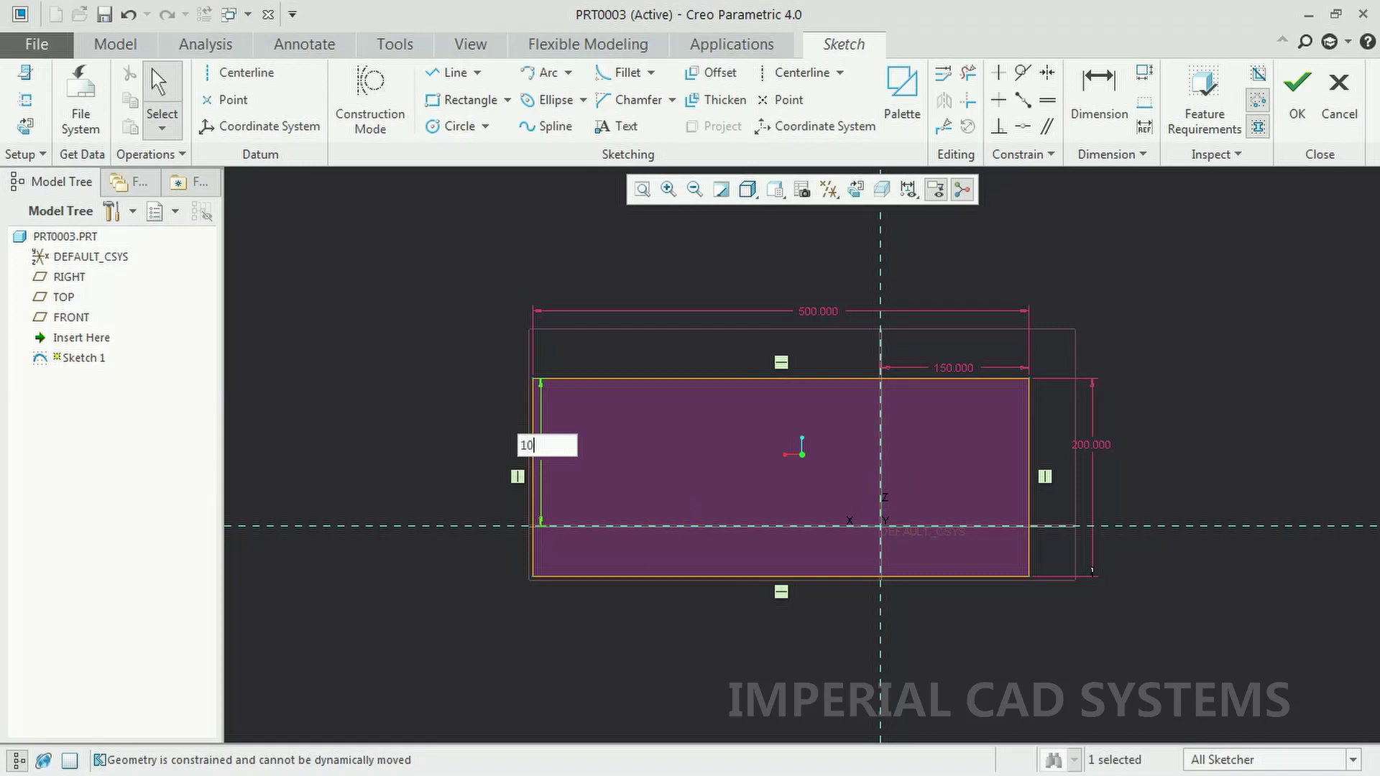
{"action": "key", "text": "Return"}
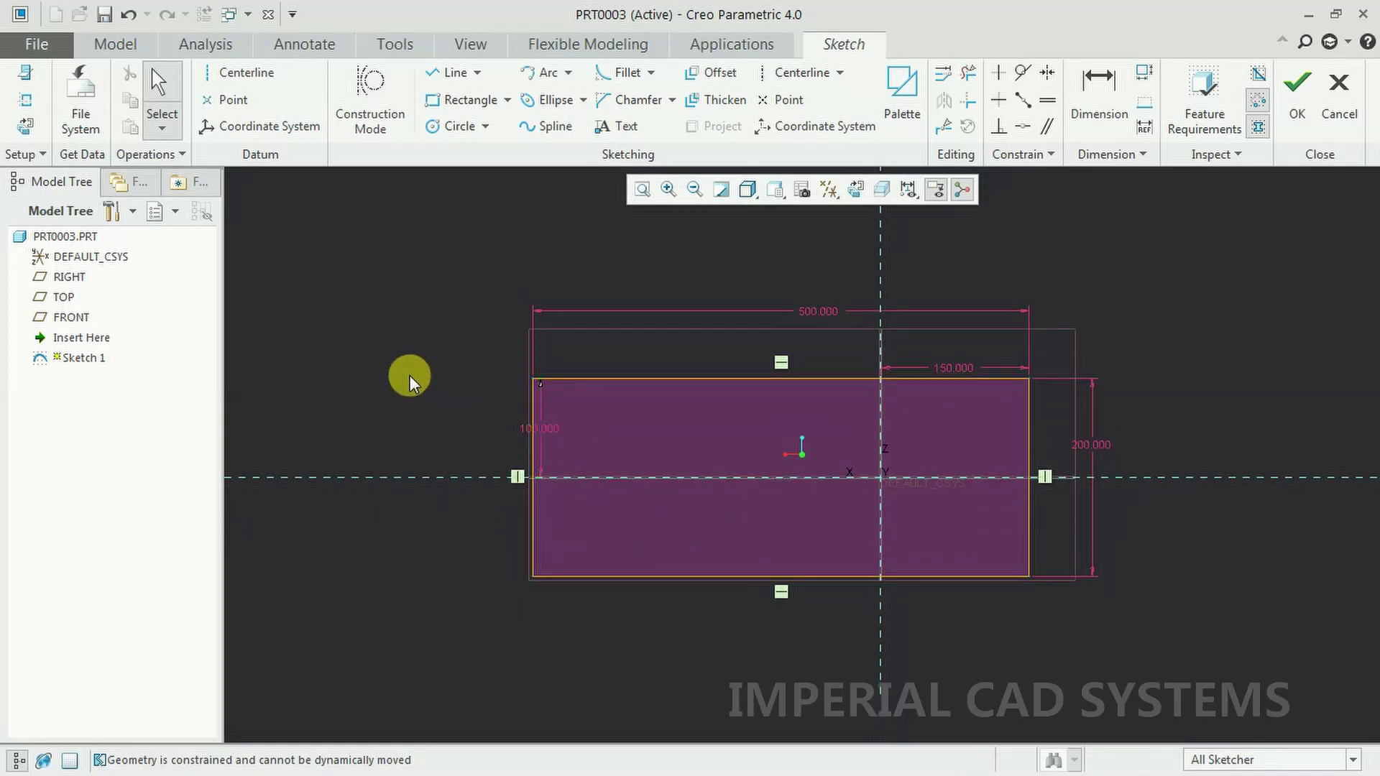